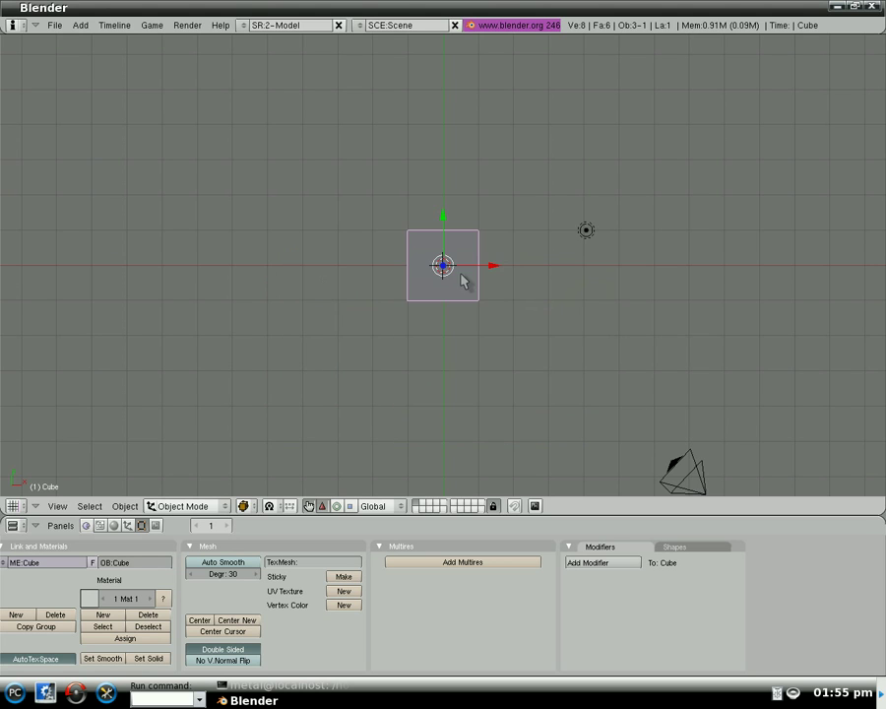
- Split the 3D view into two side-by-side views and set the first one to the front view
{"action": "left_click", "coordinate": [449, 520]}
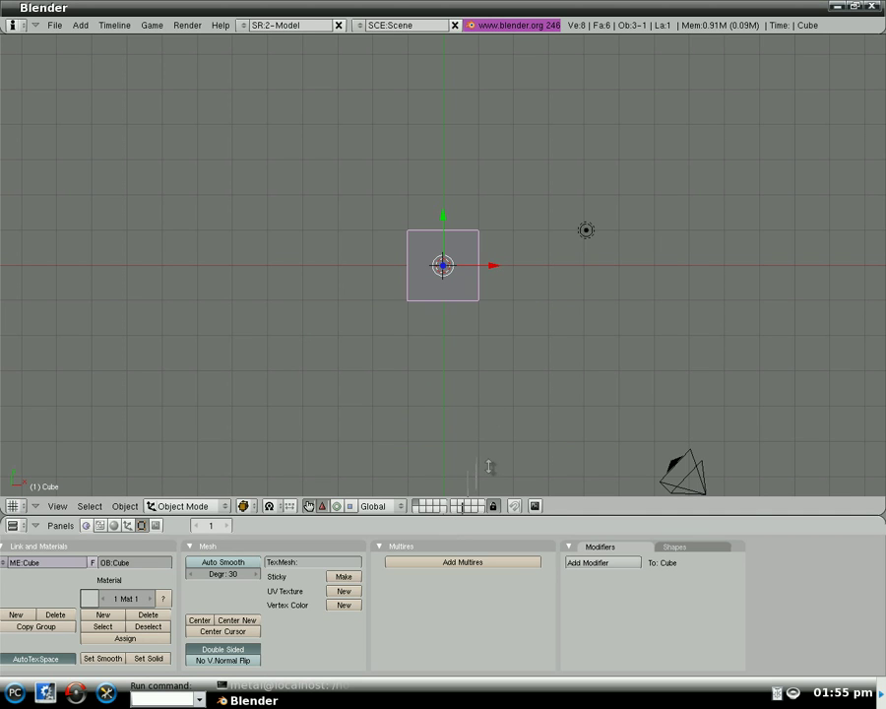
{"action": "left_click", "coordinate": [516, 420]}
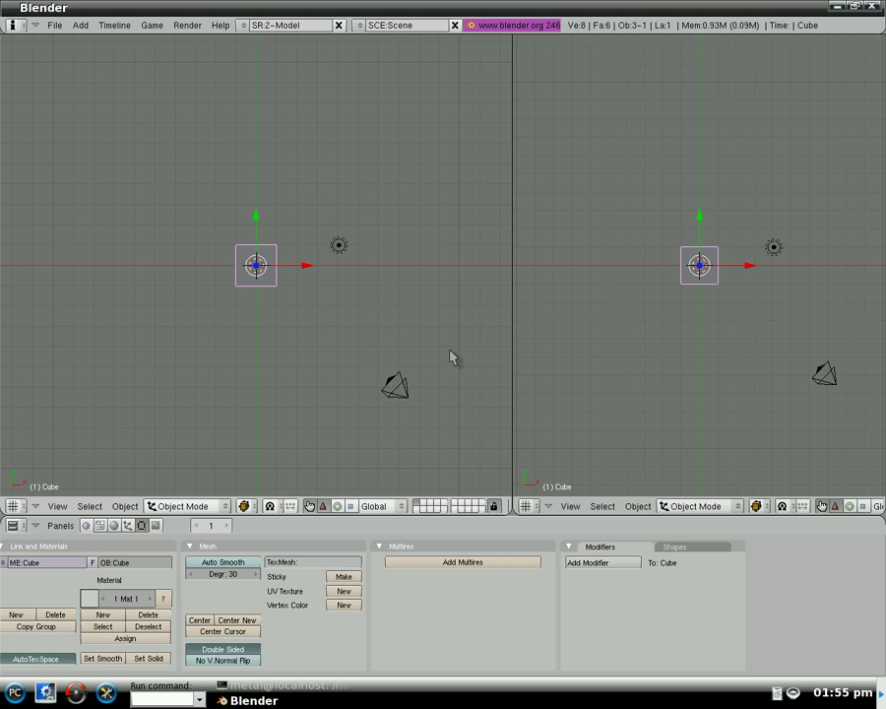
{"action": "key", "text": "KP_1"}
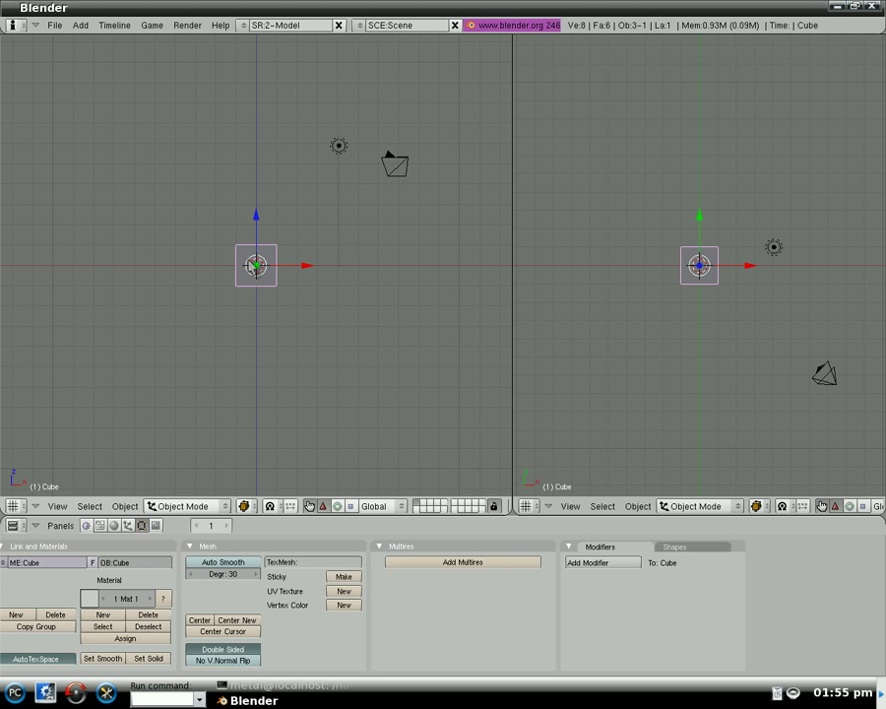
{"action": "scroll", "coordinate": [270, 317], "scroll_direction": "up", "scroll_amount": 1}
{"action": "scroll", "coordinate": [272, 313], "scroll_direction": "up", "scroll_amount": 1}
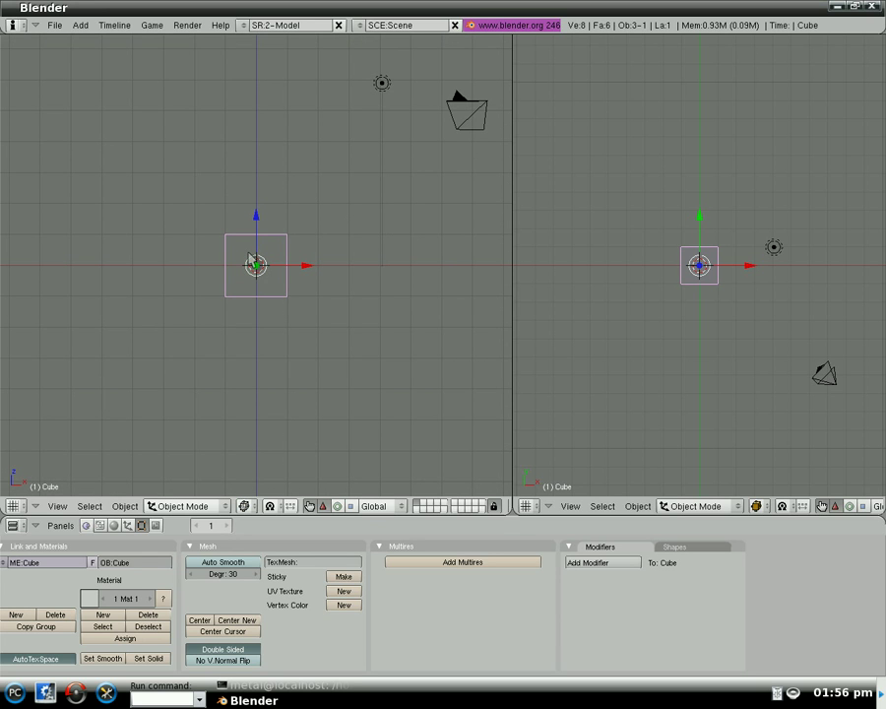
- Duplicate the cube and raise the copy about 0.96 units along Z
{"action": "key", "text": "shift+d"}
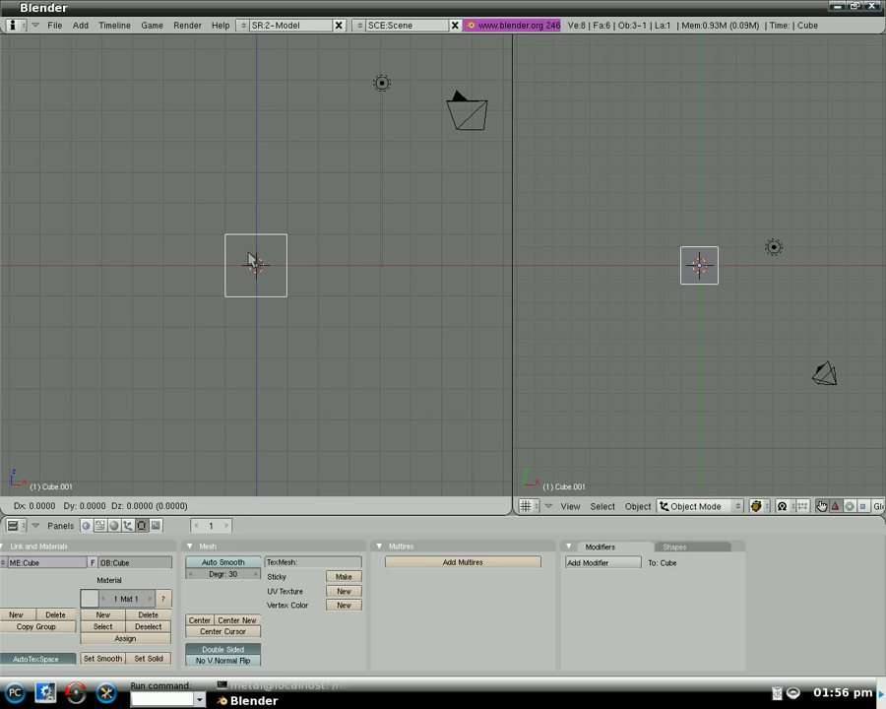
{"action": "key", "text": "z"}
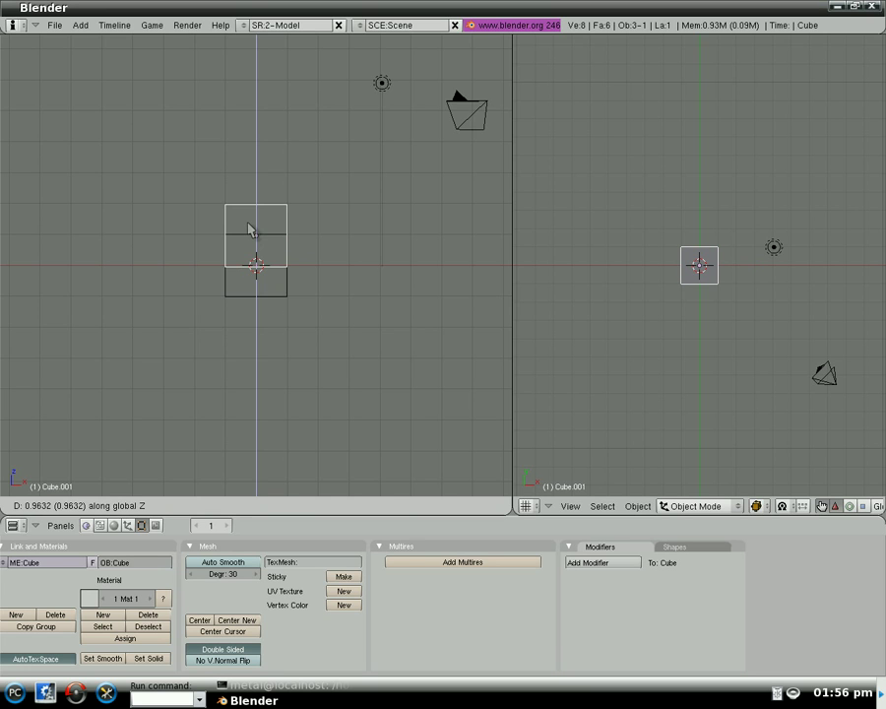
{"action": "left_click", "coordinate": [250, 230]}
- Flatten the duplicate cube along Z into a thin slab and enlarge it slightly to overhang the original cube
{"action": "key", "text": "s"}
{"action": "key", "text": "z"}
{"action": "left_click", "coordinate": [271, 249]}
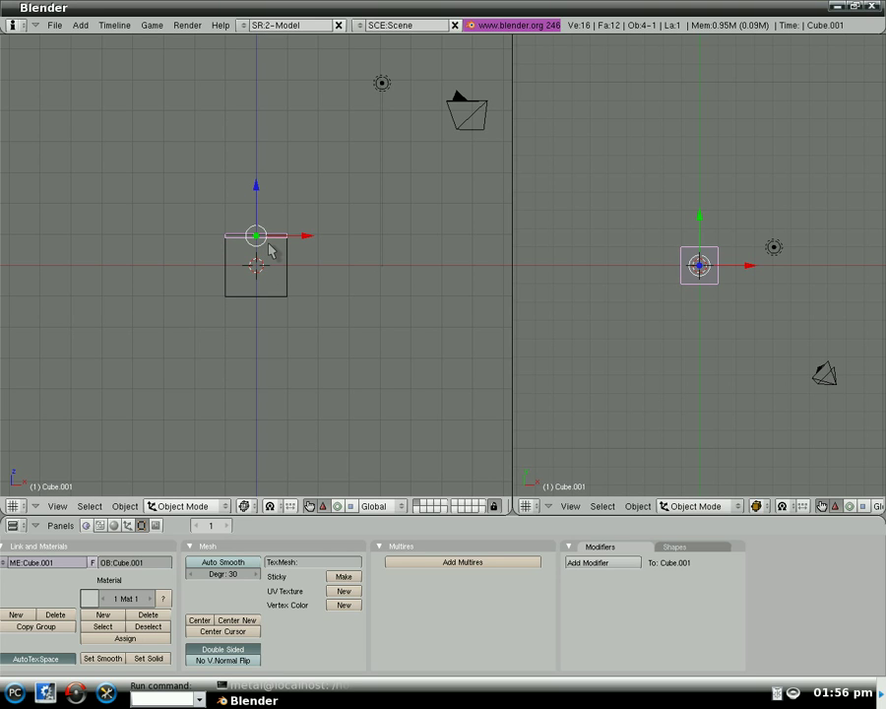
{"action": "key", "text": "s"}
{"action": "left_click", "coordinate": [271, 246]}
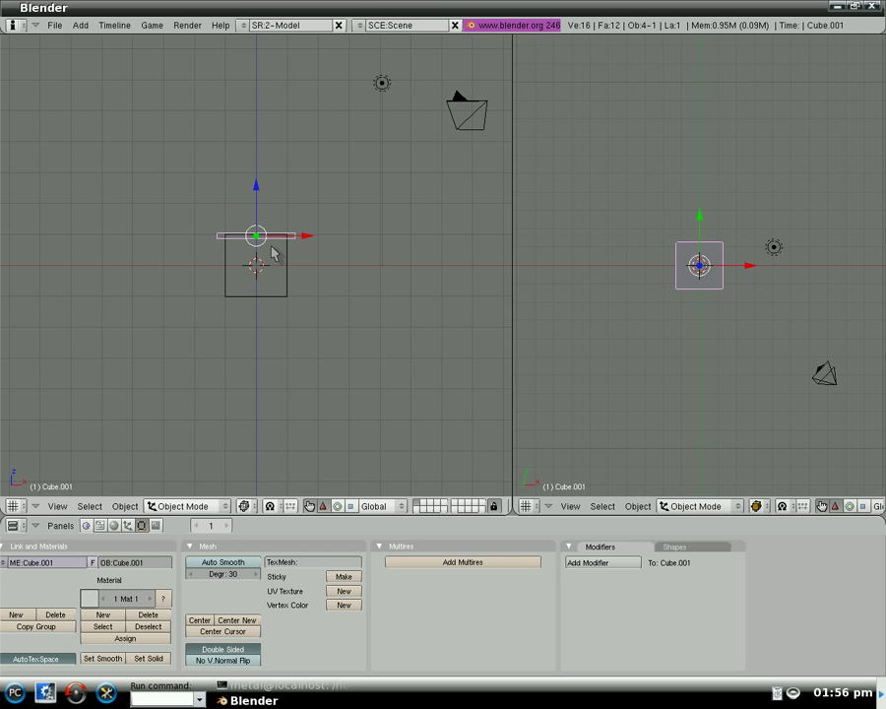
- Extrude the slab's top face upward in Edit Mode to give the roof its height
{"action": "key", "text": "Tab"}
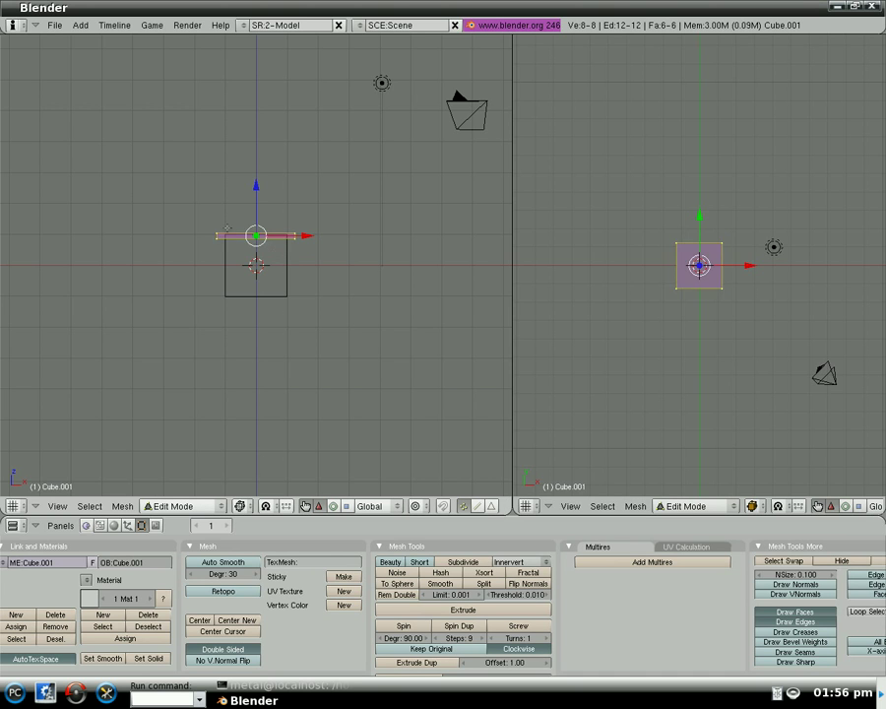
{"action": "right_click", "coordinate": [315, 245]}
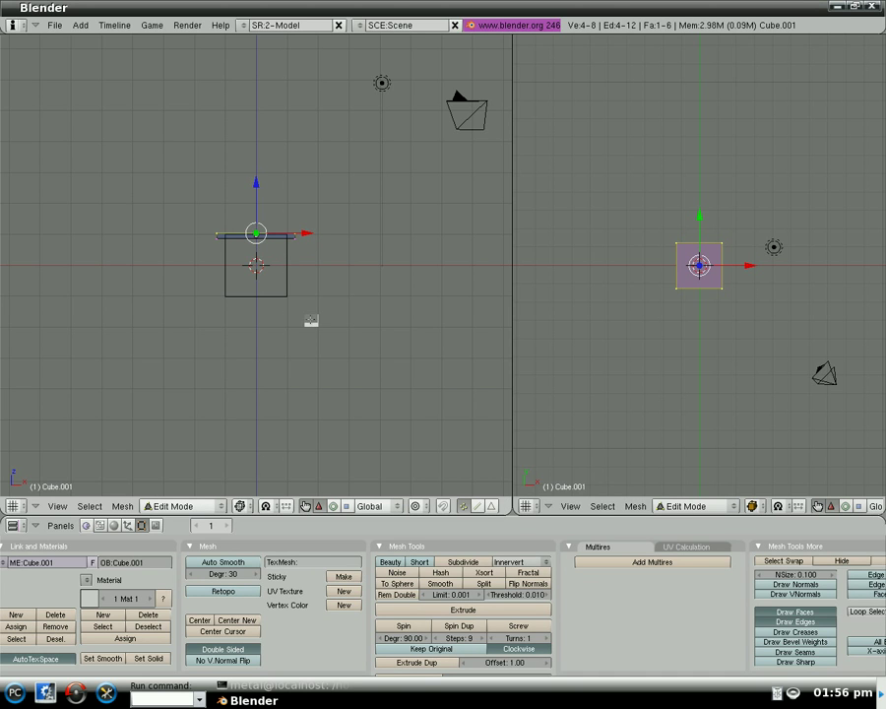
{"action": "key", "text": "e"}
{"action": "left_click", "coordinate": [304, 286]}
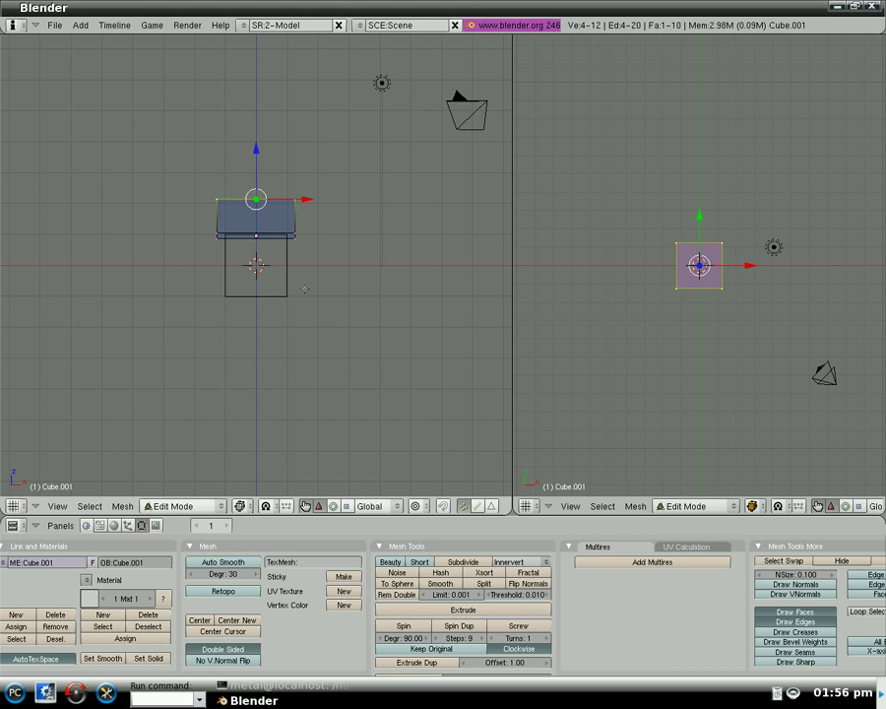
- Scale the extruded top face to 0 along X to form the roof's ridge
{"action": "key", "text": "s"}
{"action": "key", "text": "x"}
{"action": "key", "text": "0"}
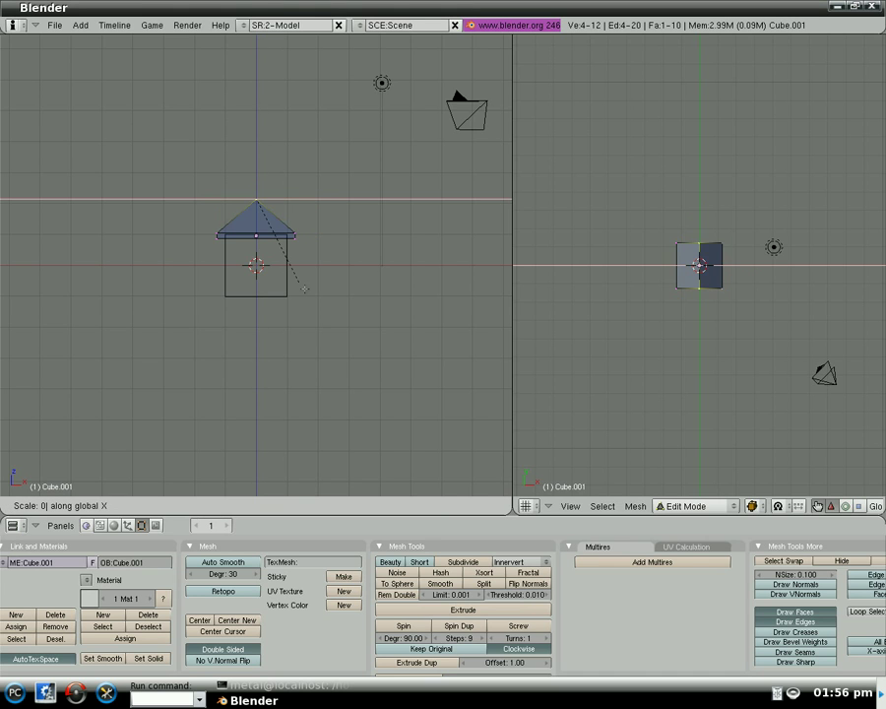
{"action": "key", "text": "Return"}
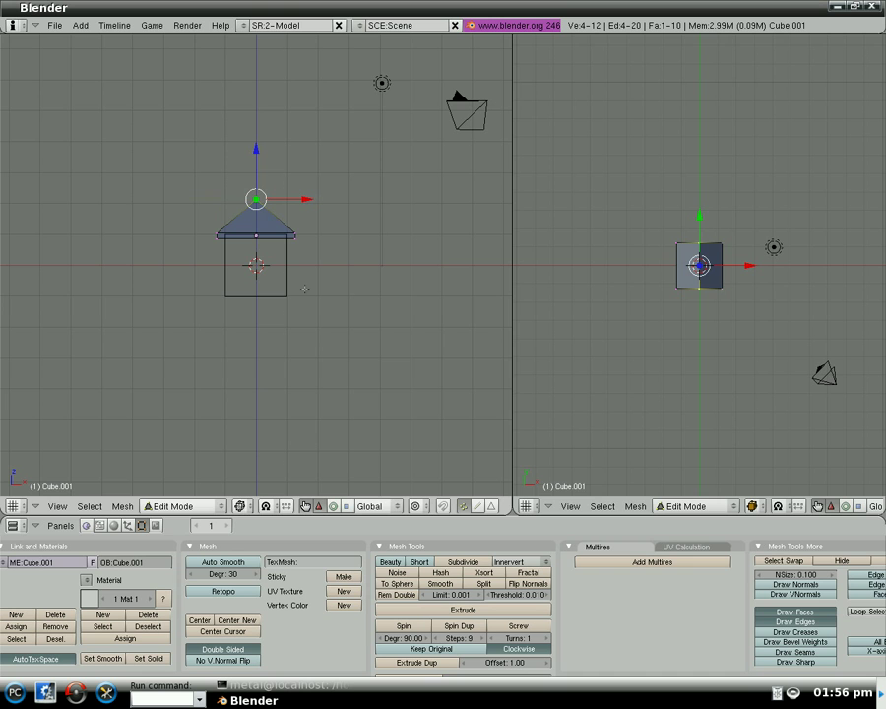
{"action": "mouse_move", "coordinate": [426, 352]}
{"action": "middle_mouse_down"}
{"action": "mouse_move", "coordinate": [680, 398]}
{"action": "mouse_move", "coordinate": [424, 344]}
{"action": "middle_mouse_up"}
{"action": "key", "text": "KP_1"}
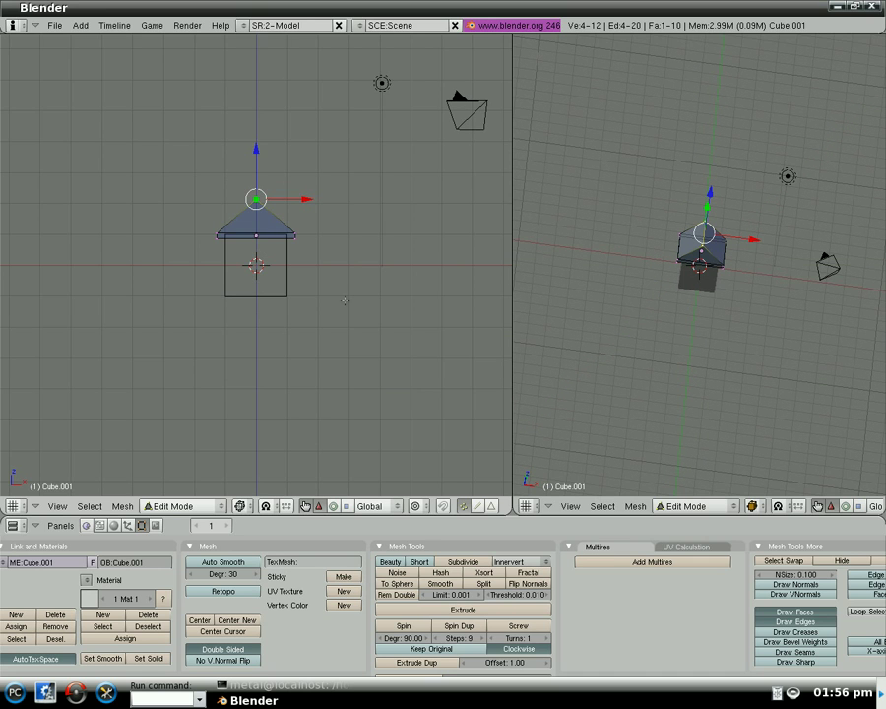
- Select the roof and the base cube together in Object Mode and stretch both along Y by about 2.95
{"action": "key", "text": "Tab"}
{"action": "right_click", "coordinate": [297, 280], "text": "shift"}
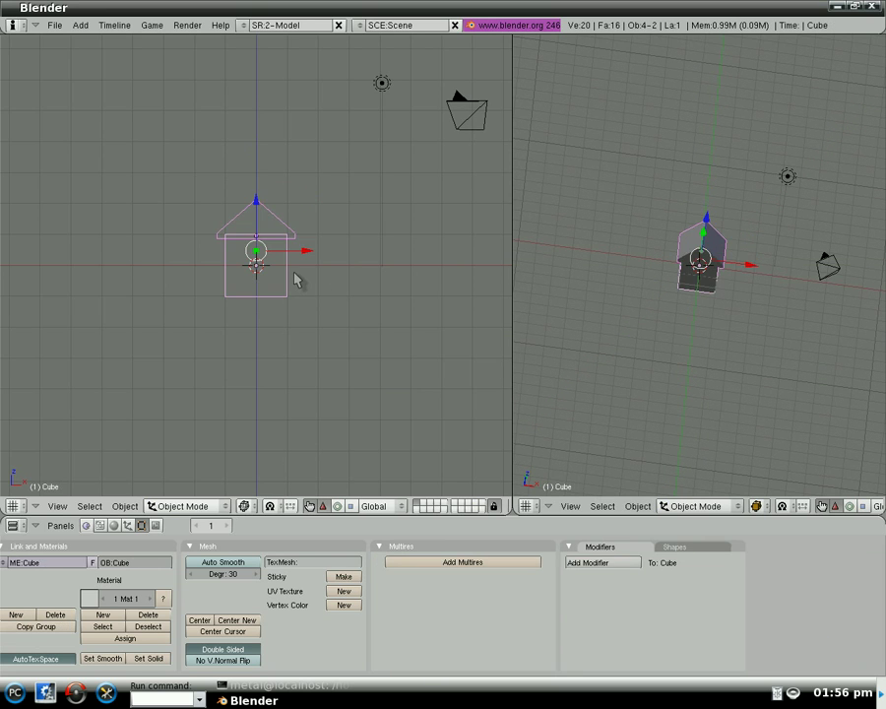
{"action": "key", "text": "KP_3"}
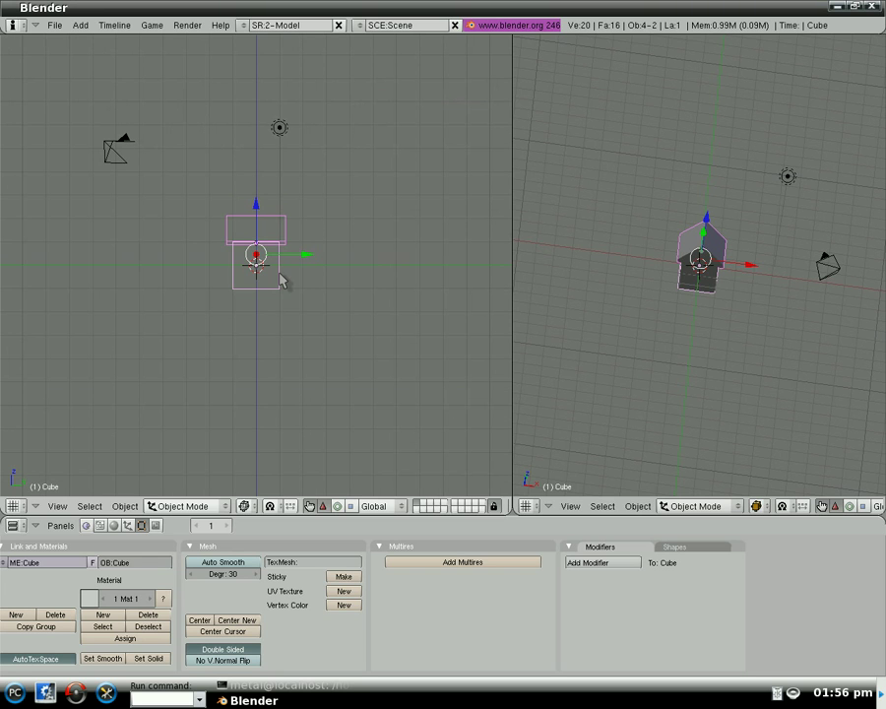
{"action": "key", "text": "s"}
{"action": "key", "text": "y"}
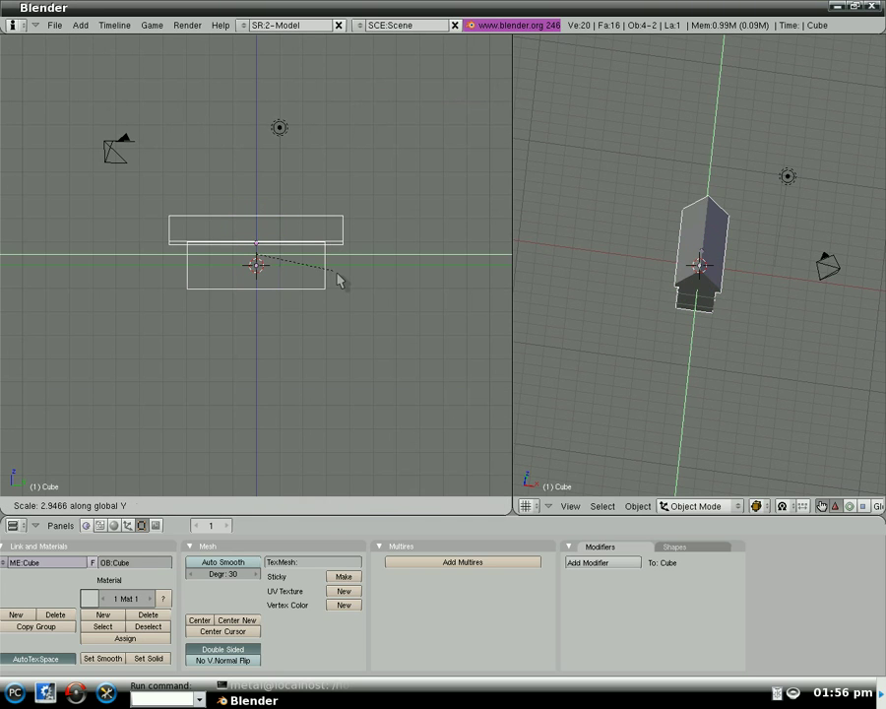
{"action": "left_click", "coordinate": [338, 281]}
- Add two edge loops across the base block to divide its length into three equal sections
{"action": "right_click", "coordinate": [283, 291]}
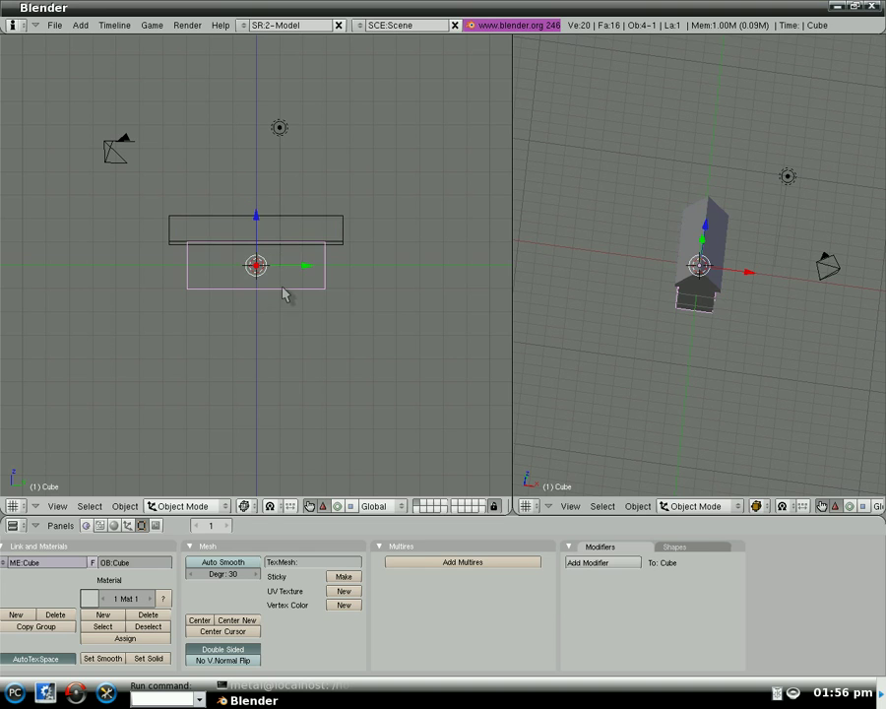
{"action": "key", "text": "Tab"}
{"action": "key", "text": "ctrl+r"}
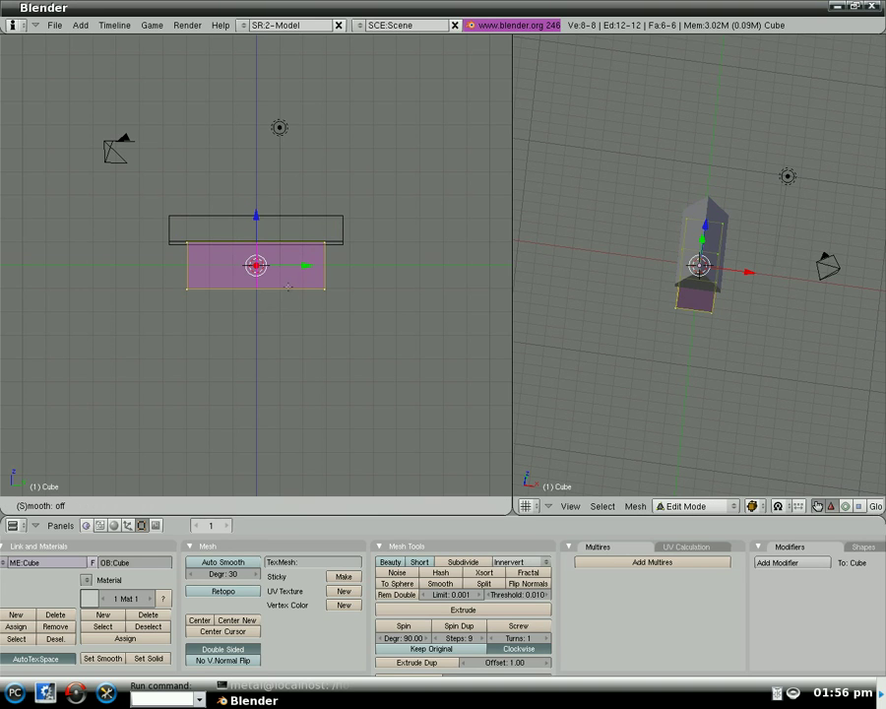
{"action": "left_click", "coordinate": [281, 284]}
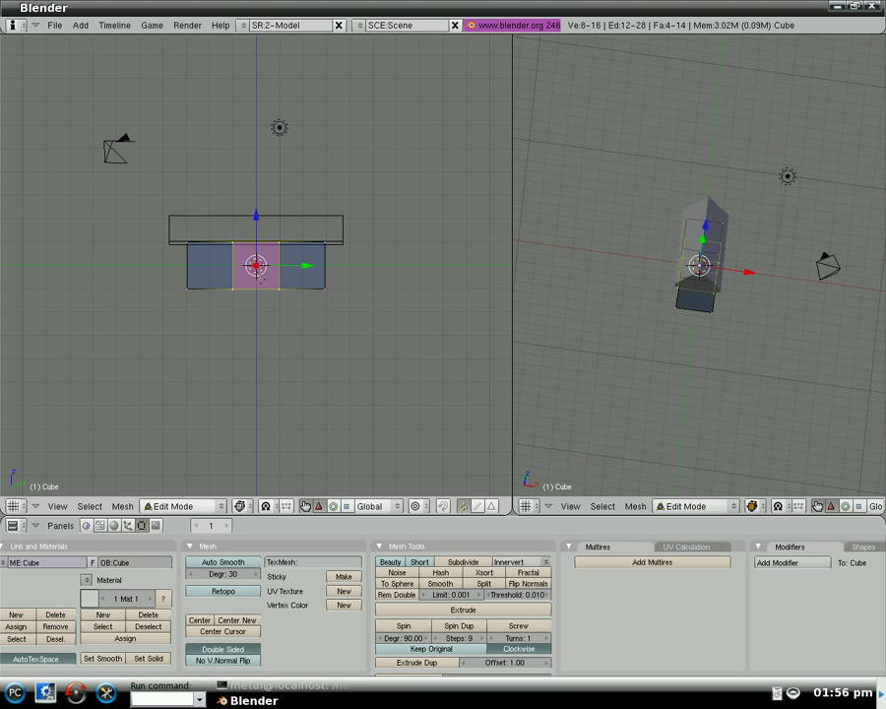
- Switch to face selection, move the base's middle section off-centre along Y, and select only its outer side face
{"action": "left_click", "coordinate": [492, 506]}
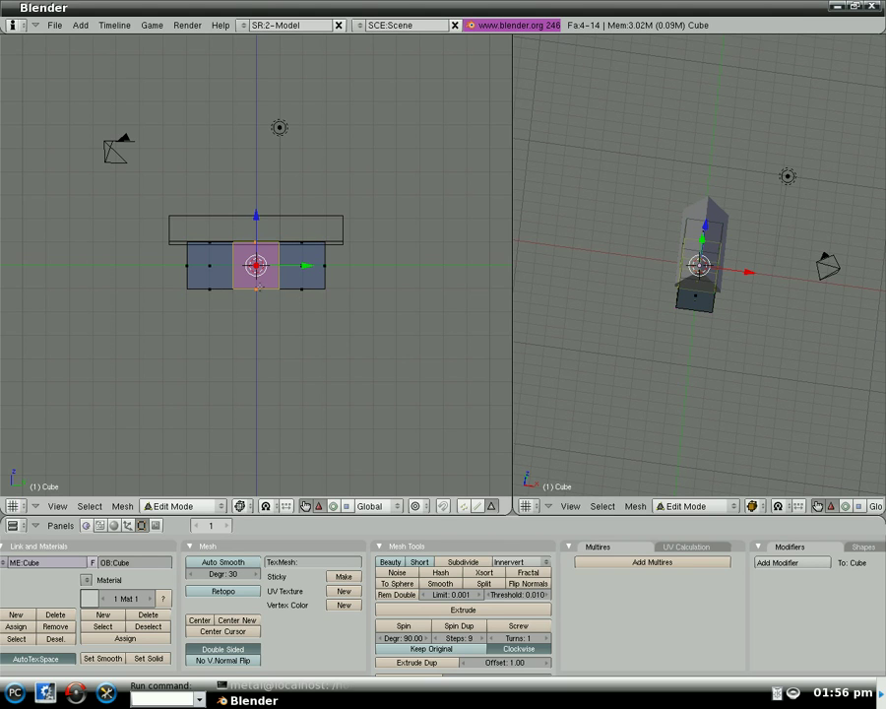
{"action": "key", "text": "g"}
{"action": "left_click", "coordinate": [278, 287]}
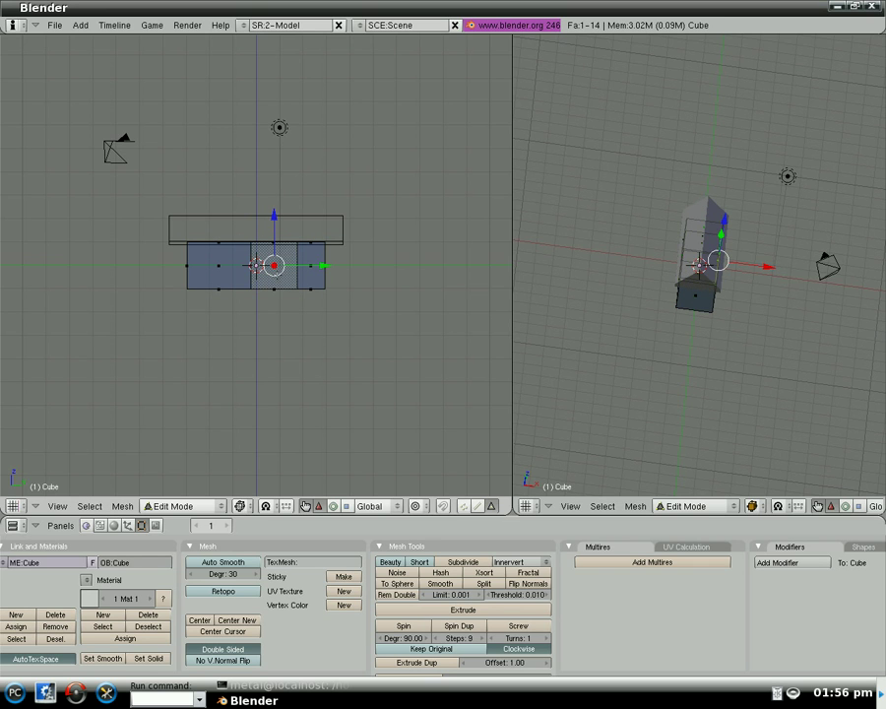
- Extrude the selected side face outward along X into a long side wing and return to Object Mode
{"action": "key", "text": "e"}
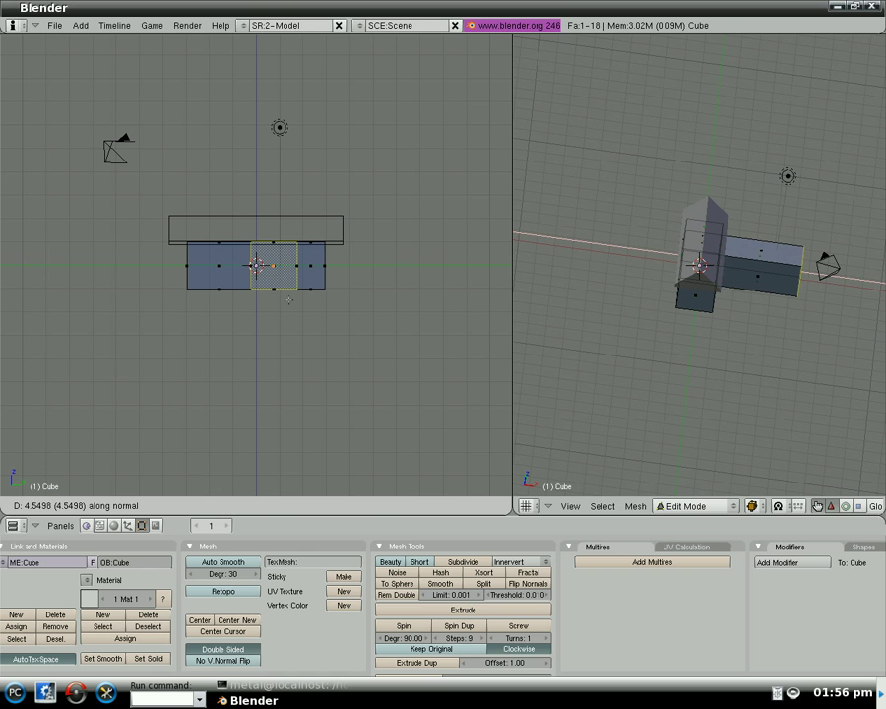
{"action": "left_click", "coordinate": [288, 301]}
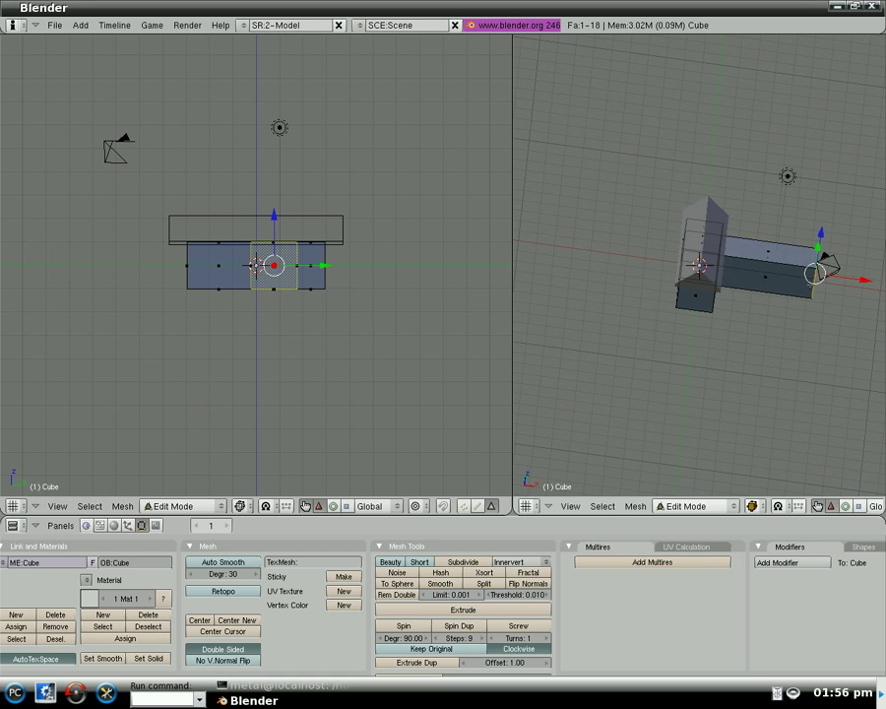
{"action": "middle_click_drag", "start_coordinate": [355, 364], "coordinate": [277, 347]}
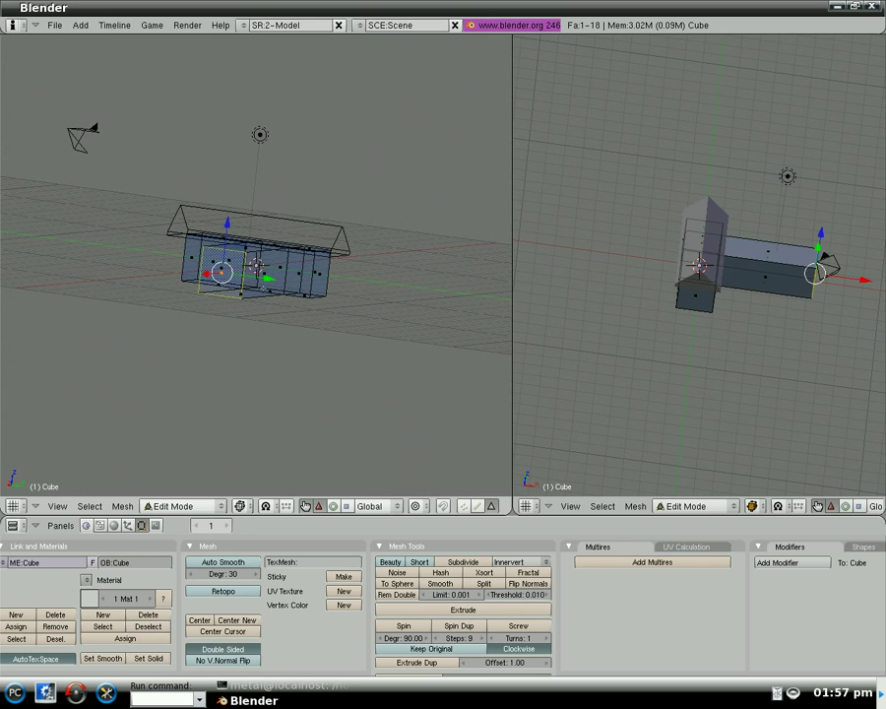
{"action": "key", "text": "KP_7"}
{"action": "key", "text": "Tab"}
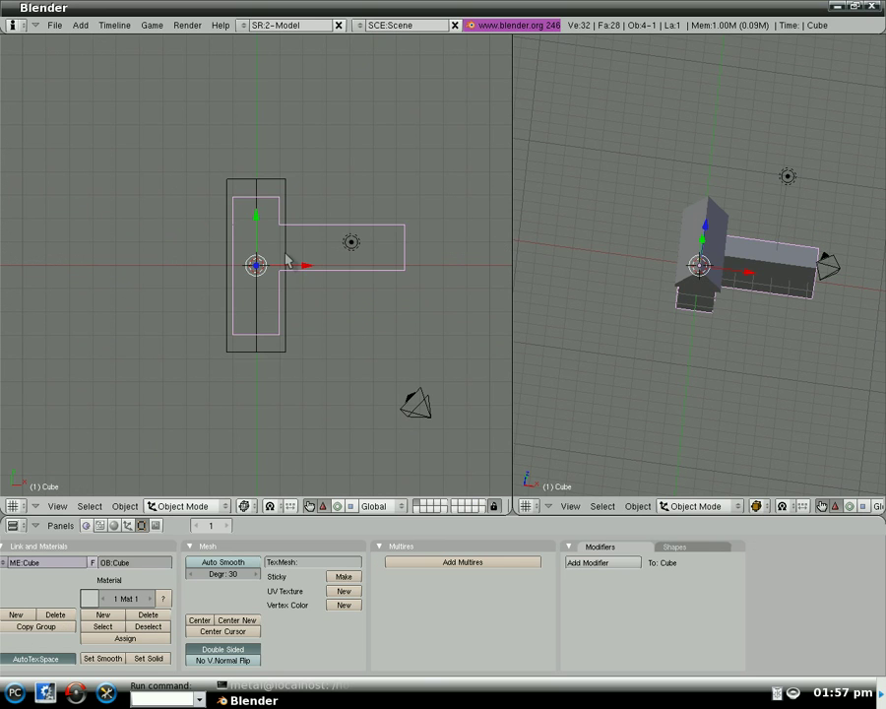
- Duplicate the roof and place the copy over the side wing, centred across the wing's width
{"action": "right_click", "coordinate": [283, 190]}
{"action": "key", "text": "shift+d"}
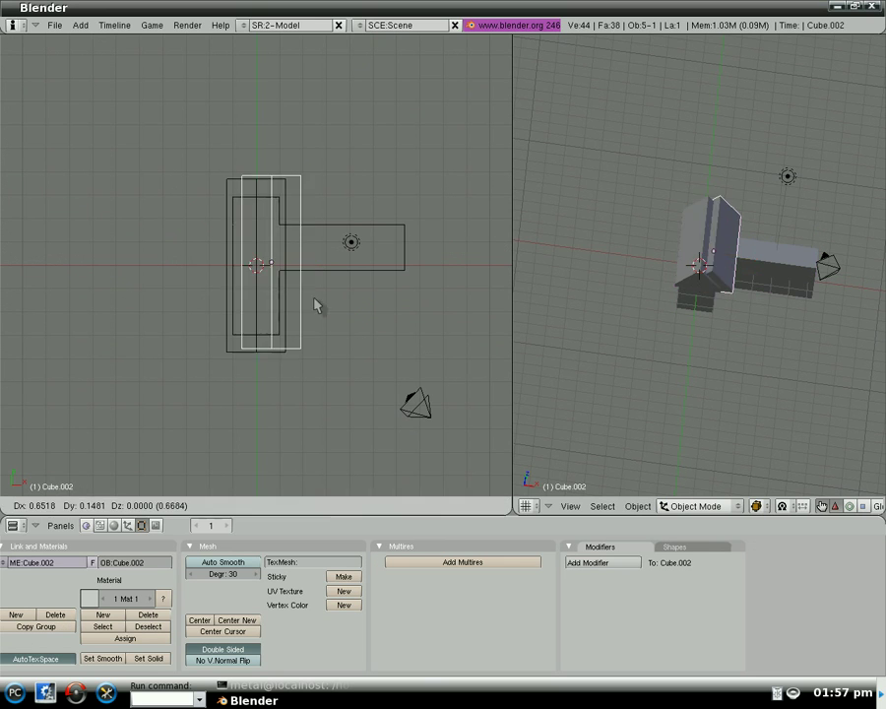
{"action": "left_click", "coordinate": [376, 294]}
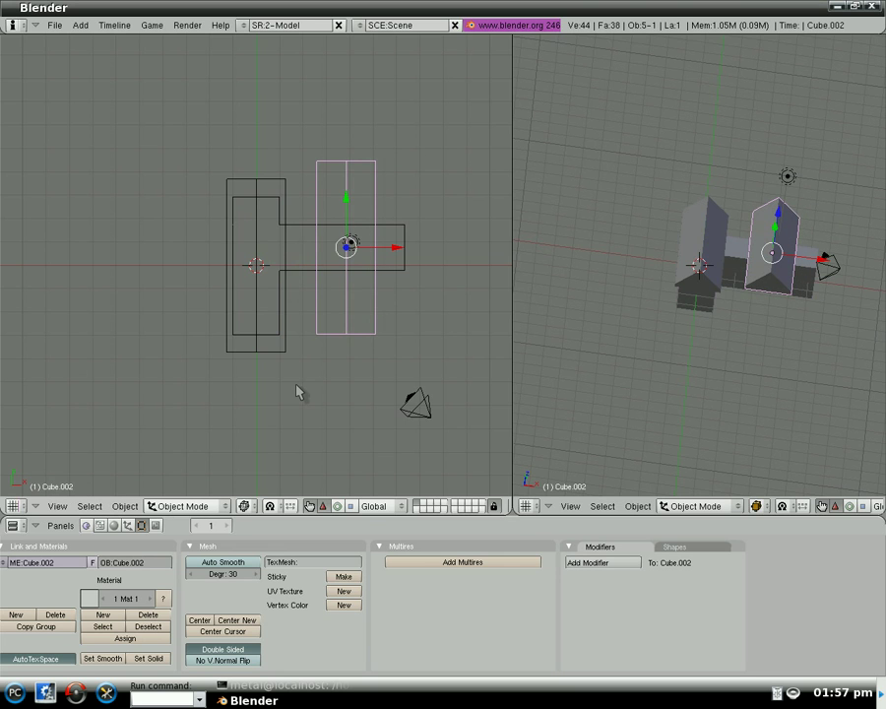
- Rotate the duplicate roof a quarter turn to run along the side wing and scale it down to the wing's width
{"action": "key", "text": "r"}
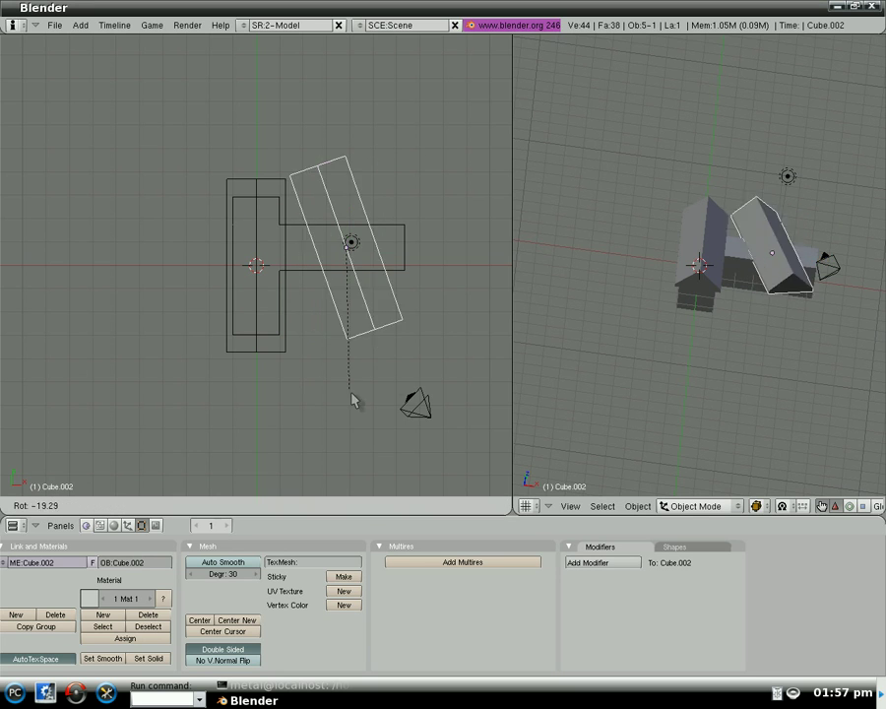
{"action": "left_click", "coordinate": [429, 286]}
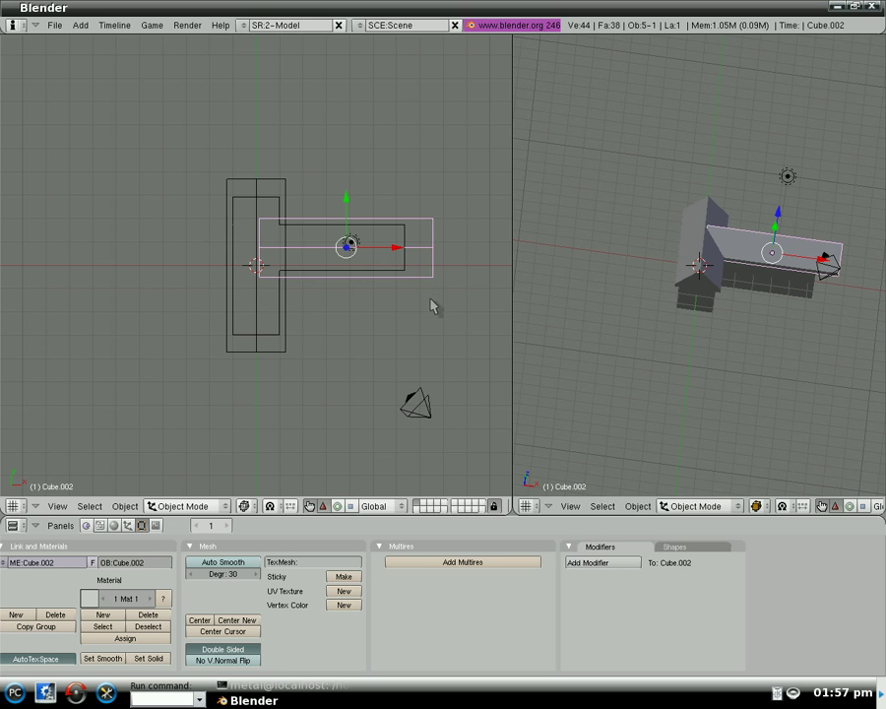
{"action": "key", "text": "s"}
{"action": "left_click", "coordinate": [439, 366]}
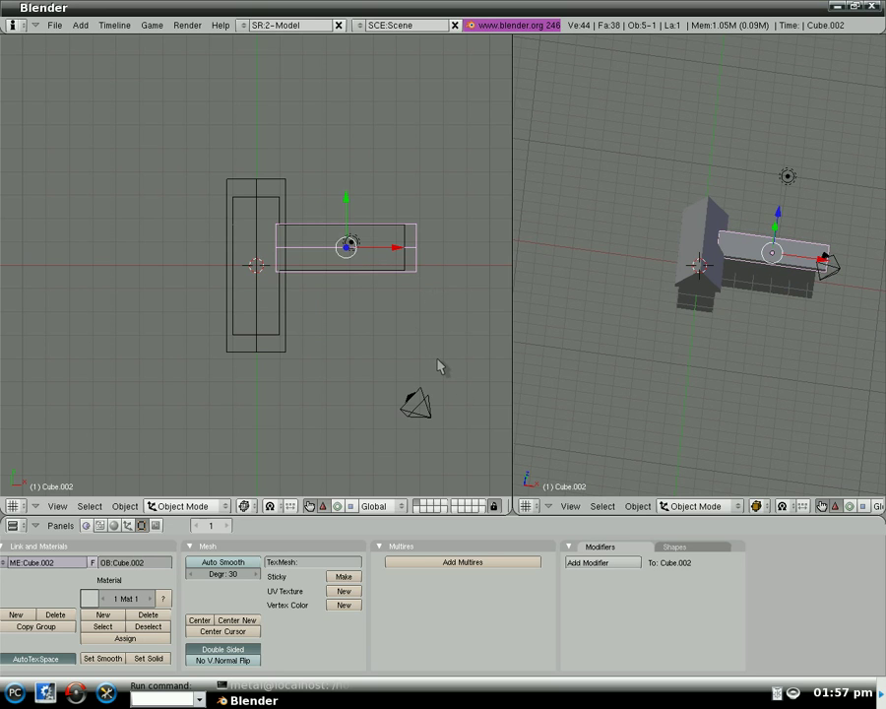
- Select both roofs and the base block and join them into a single object
{"action": "middle_click_drag", "start_coordinate": [749, 415], "coordinate": [767, 333]}
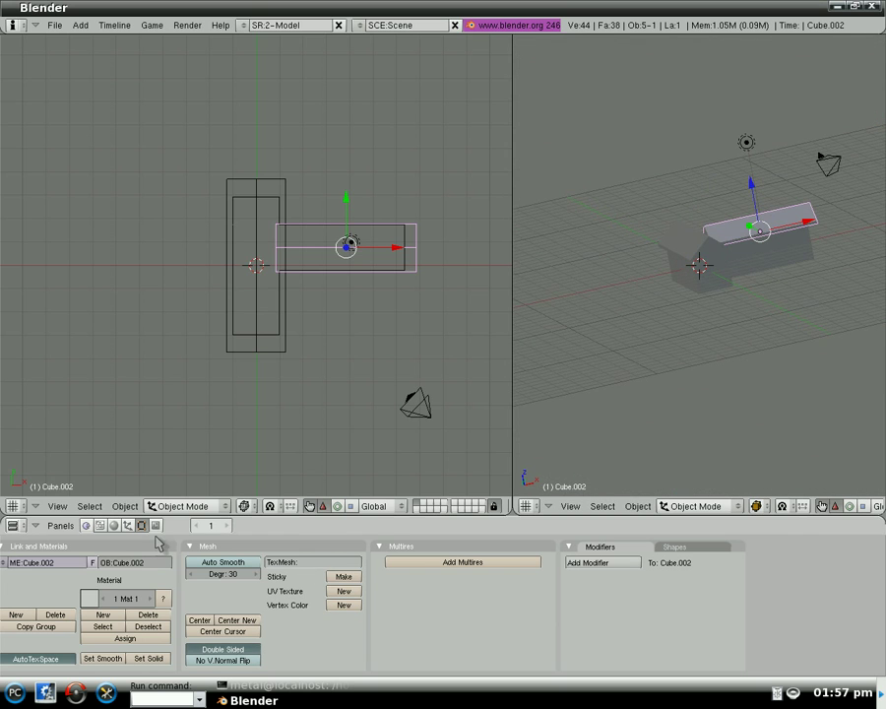
{"action": "right_click", "coordinate": [286, 345], "text": "shift"}
{"action": "right_click", "coordinate": [276, 333], "text": "shift"}
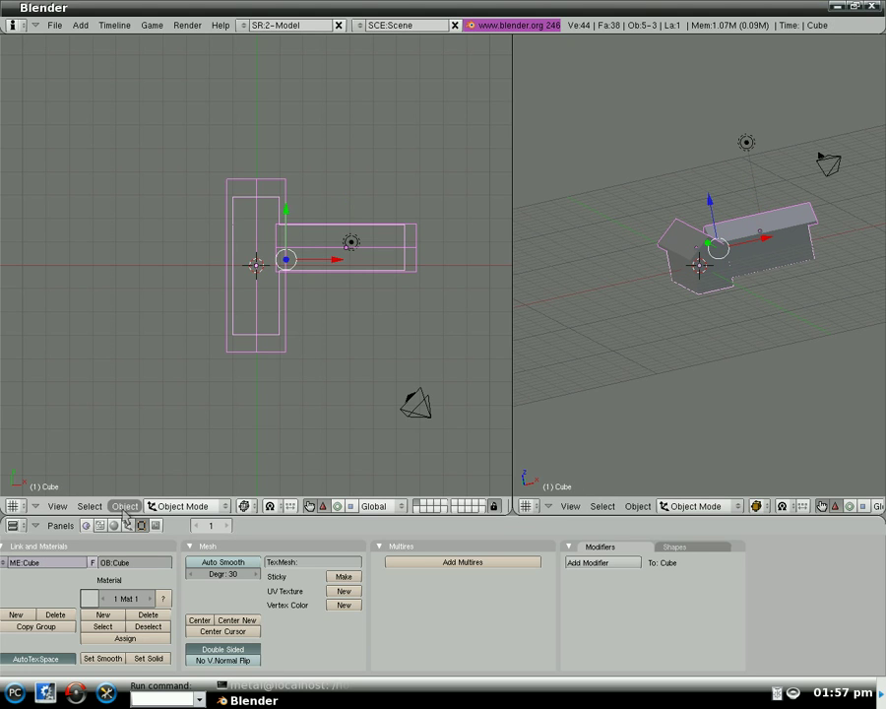
{"action": "left_click", "coordinate": [124, 507]}
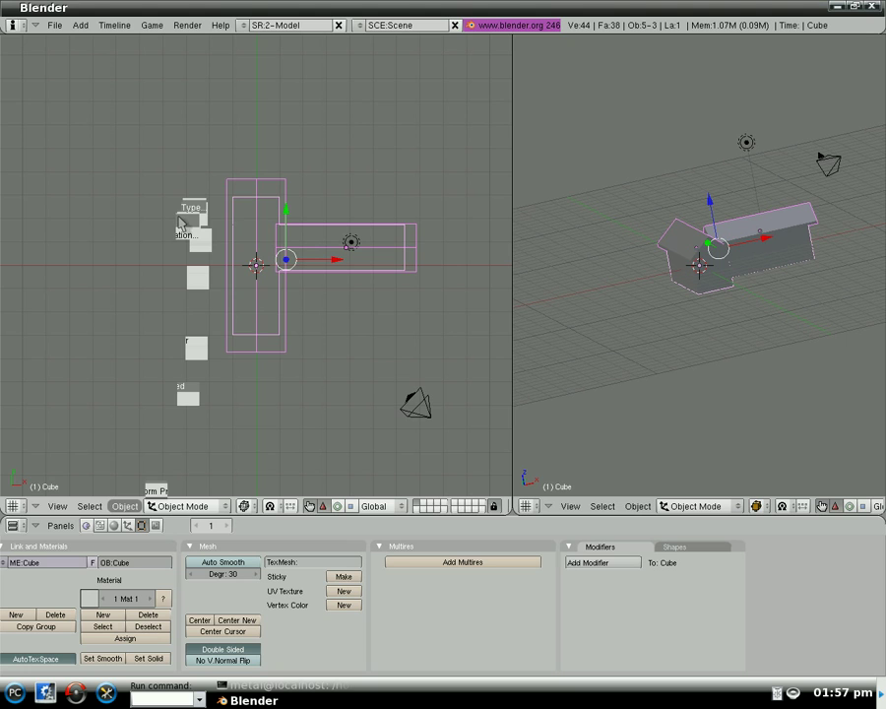
{"action": "left_click", "coordinate": [182, 221]}
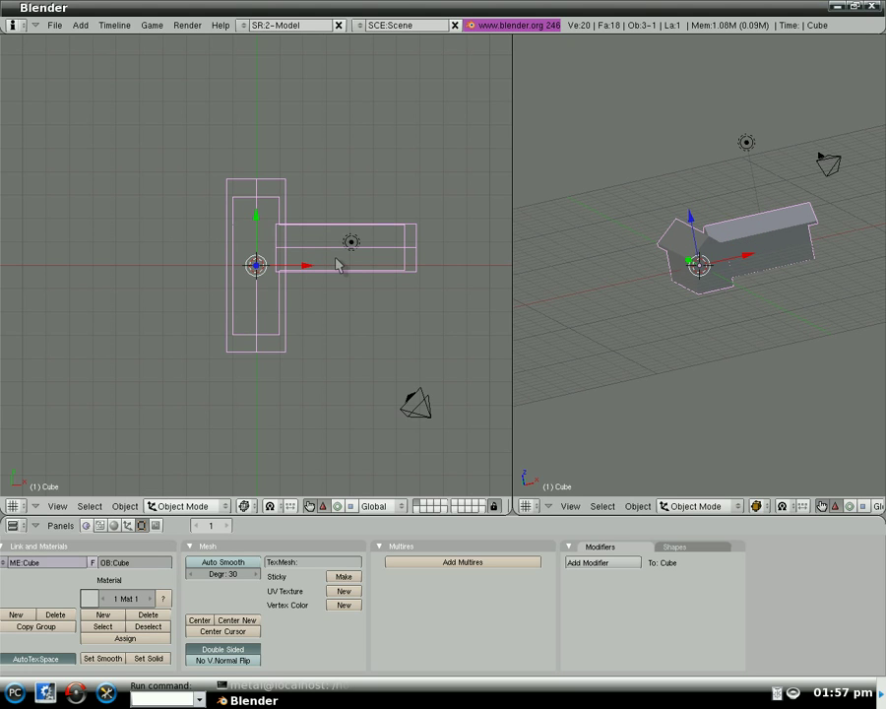
- Add an Always sensor, AND controller and Motion actuator to the house, link them, and set the actuator's Z dRot to 0.02
{"action": "left_click", "coordinate": [87, 524]}
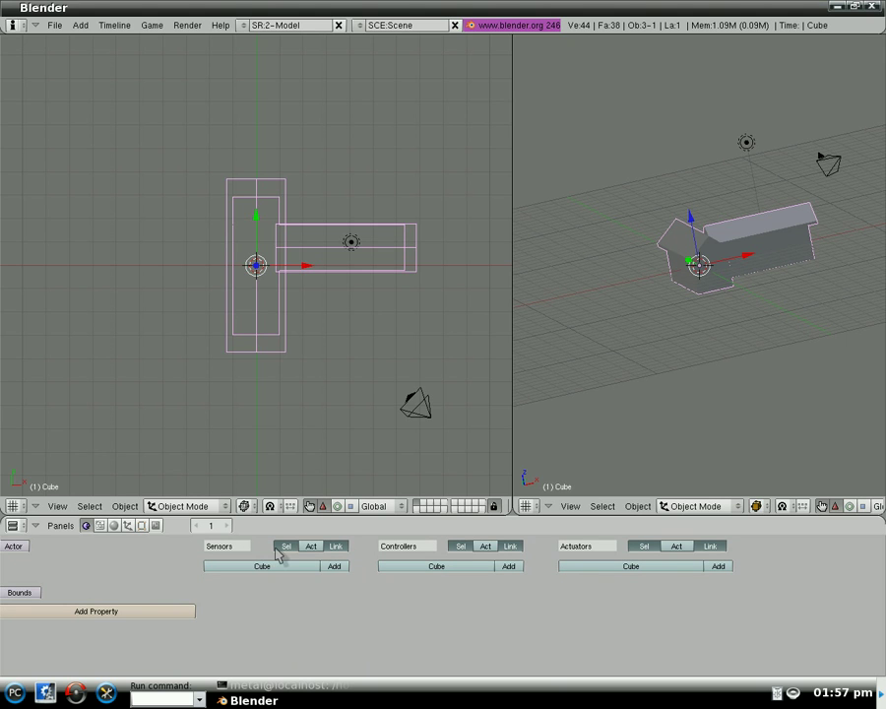
{"action": "left_click", "coordinate": [334, 567]}
{"action": "left_click", "coordinate": [508, 567]}
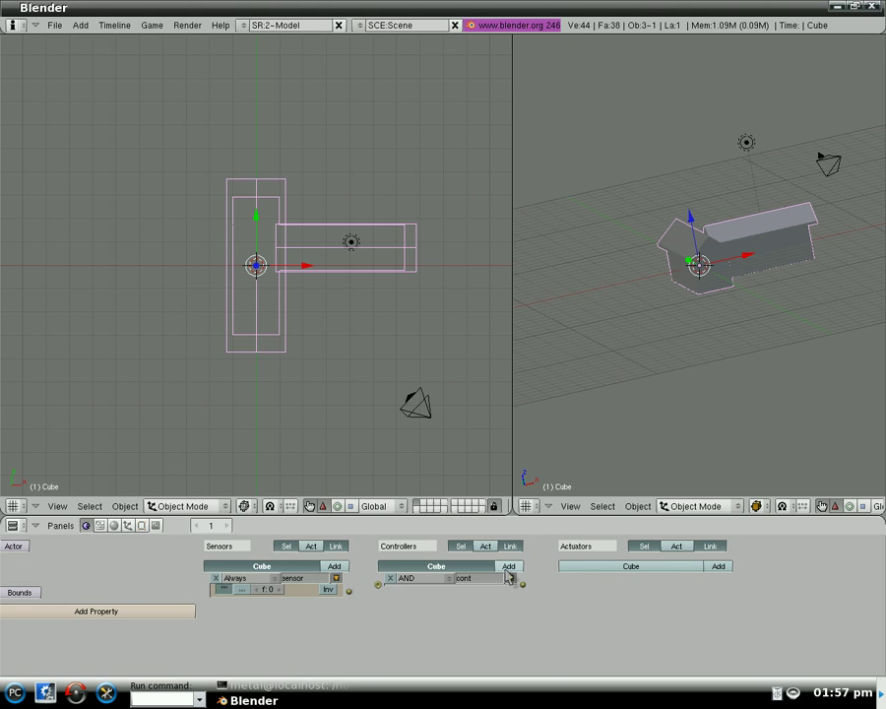
{"action": "left_click", "coordinate": [717, 571]}
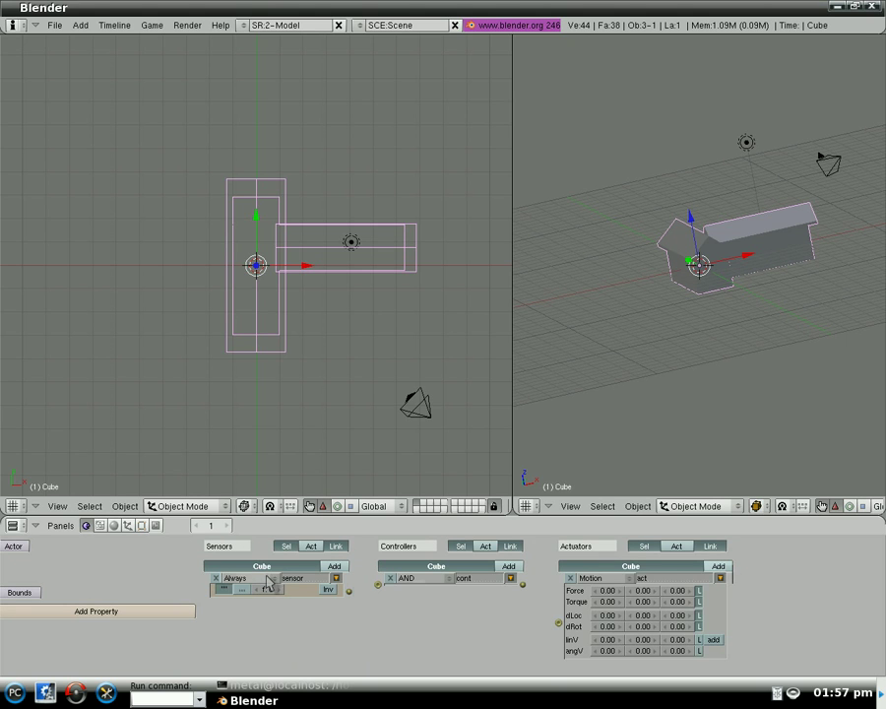
{"action": "left_click_drag", "start_coordinate": [348, 591], "coordinate": [378, 585]}
{"action": "left_click_drag", "start_coordinate": [522, 585], "coordinate": [558, 622]}
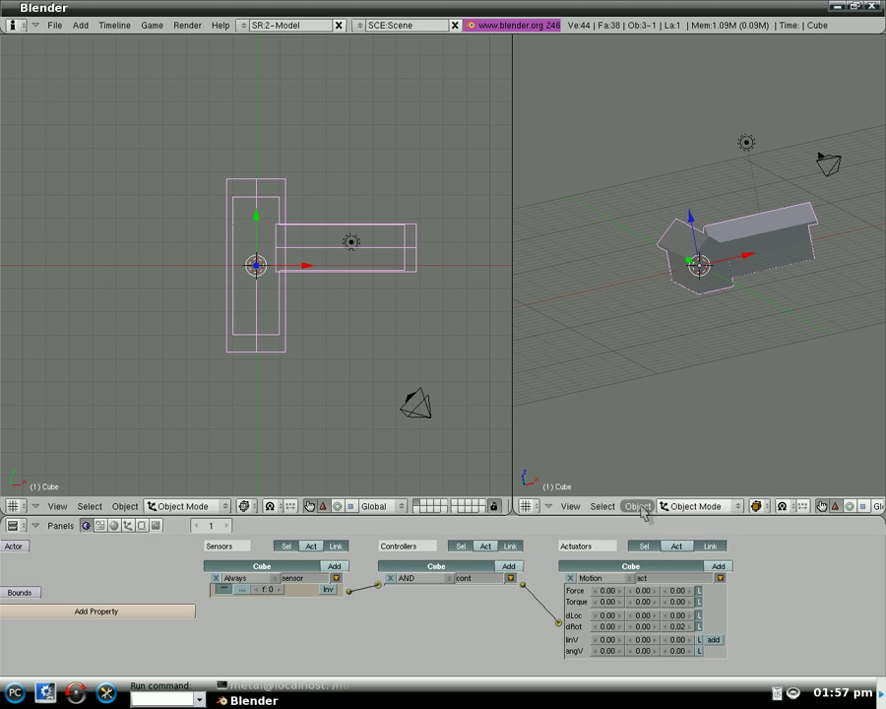
- Run the game engine in a maximized 3D view to check the house's rotation, then stop it and restore the layout
{"action": "key", "text": "ctrl+Up"}
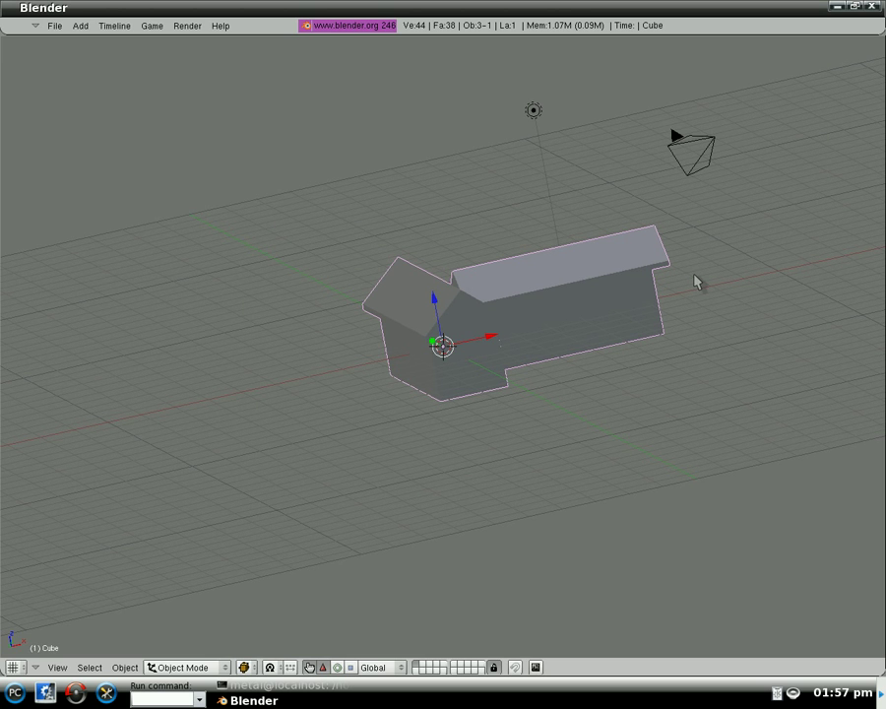
{"action": "key", "text": "p"}
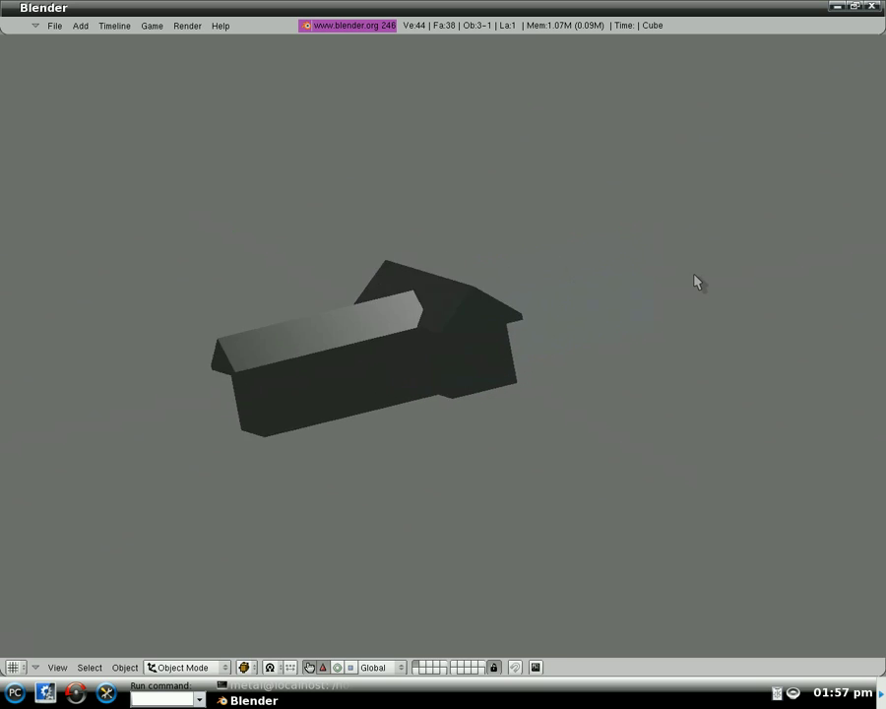
{"action": "key", "text": "Escape"}
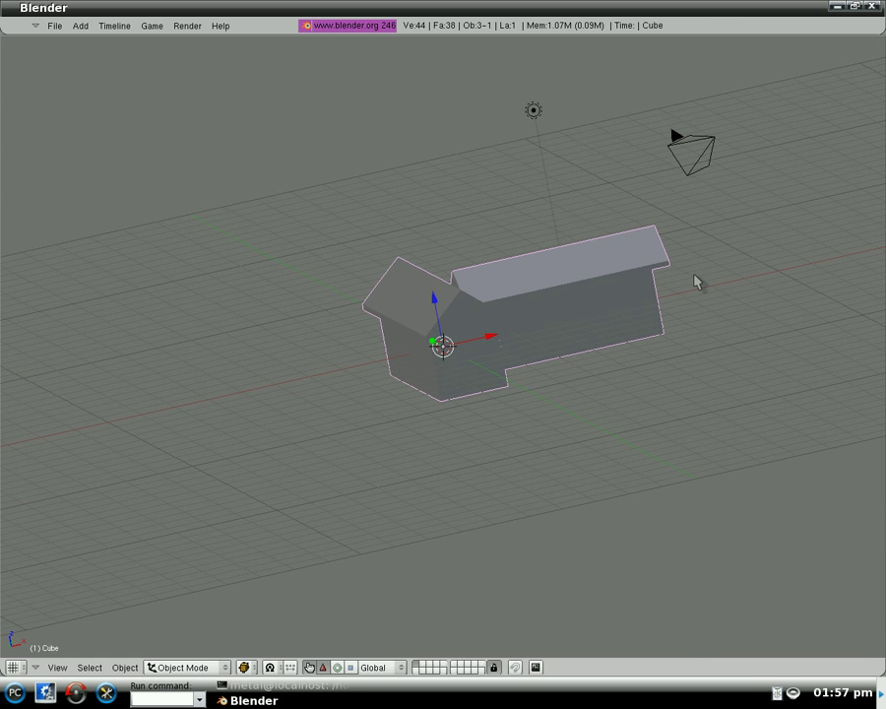
{"action": "key", "text": "ctrl+Up"}
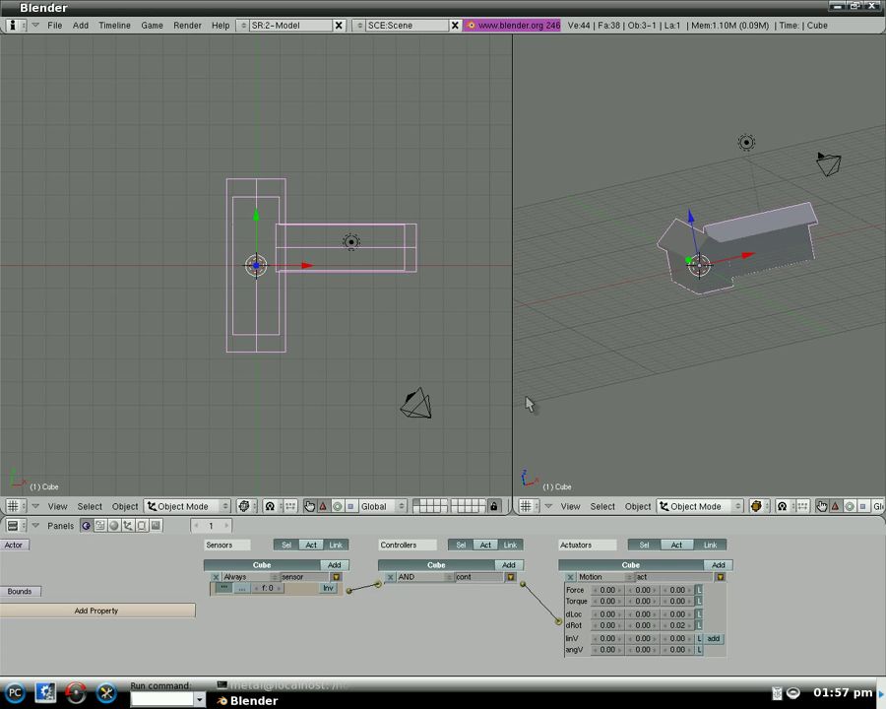
- Change the house's sensor to Keyboard and assign the Right arrow as its trigger key
{"action": "left_click", "coordinate": [264, 577]}
{"action": "left_click", "coordinate": [261, 615]}
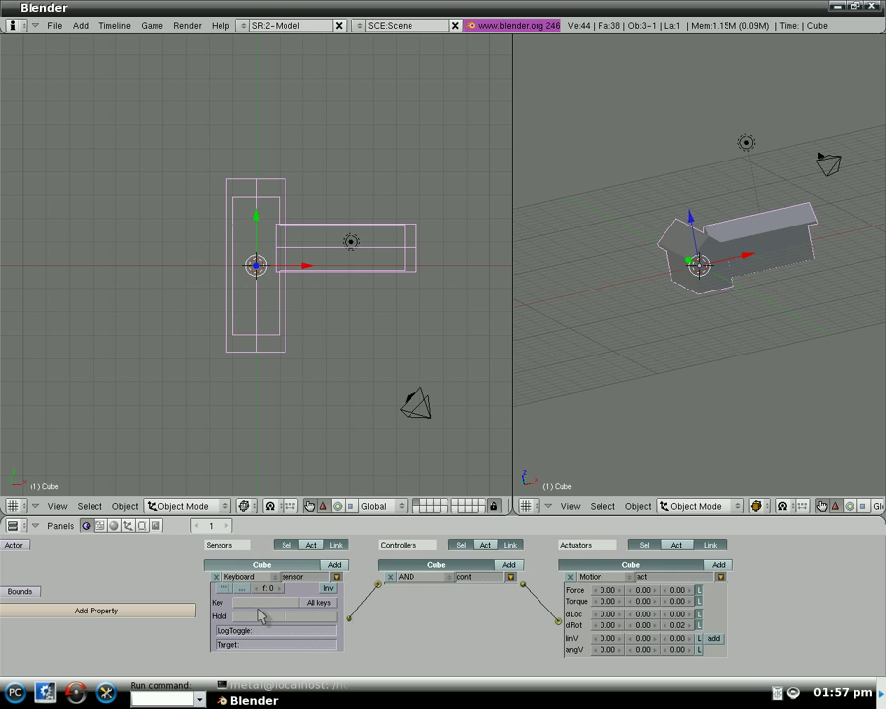
{"action": "left_click", "coordinate": [257, 604]}
{"action": "key", "text": "Right"}
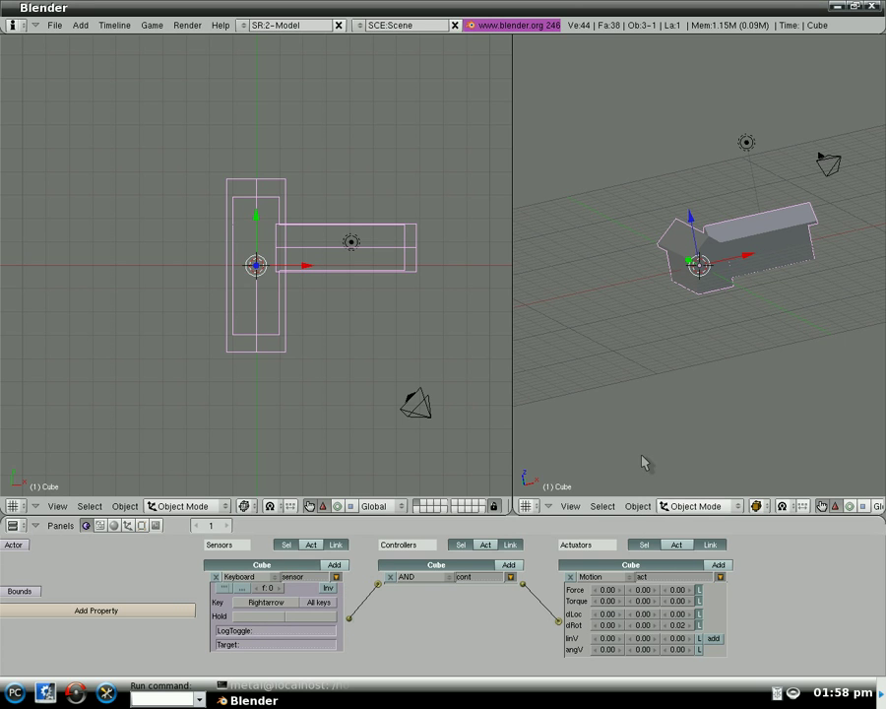
- Test the Right arrow rotation by running the game in a maximized 3D view, then return to the split layout
{"action": "key", "text": "ctrl+Up"}
{"action": "key", "text": "p"}
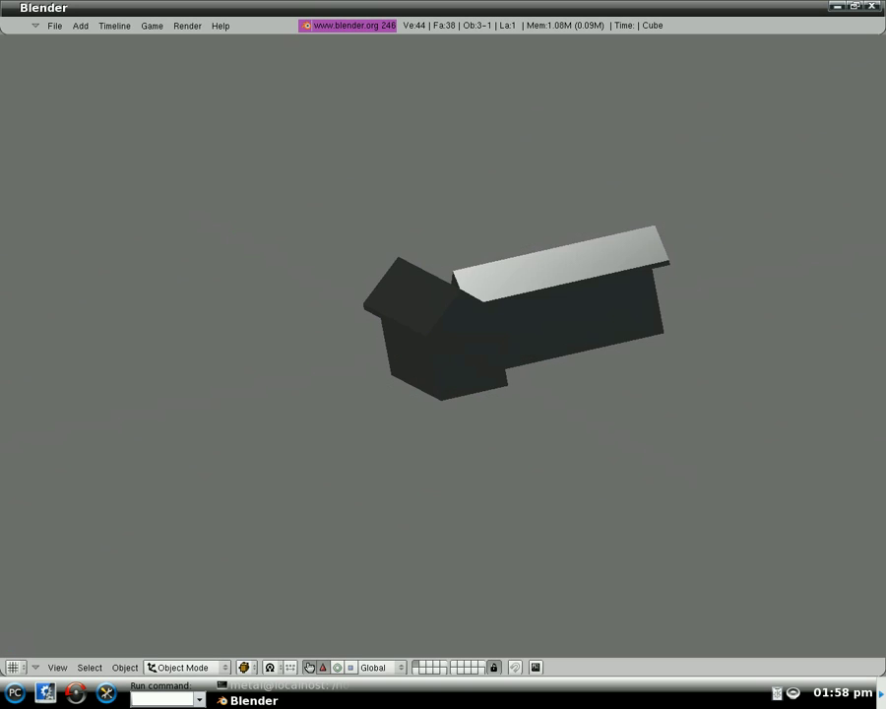
{"action": "key", "text": "Right"}
{"action": "key", "text": "Escape"}
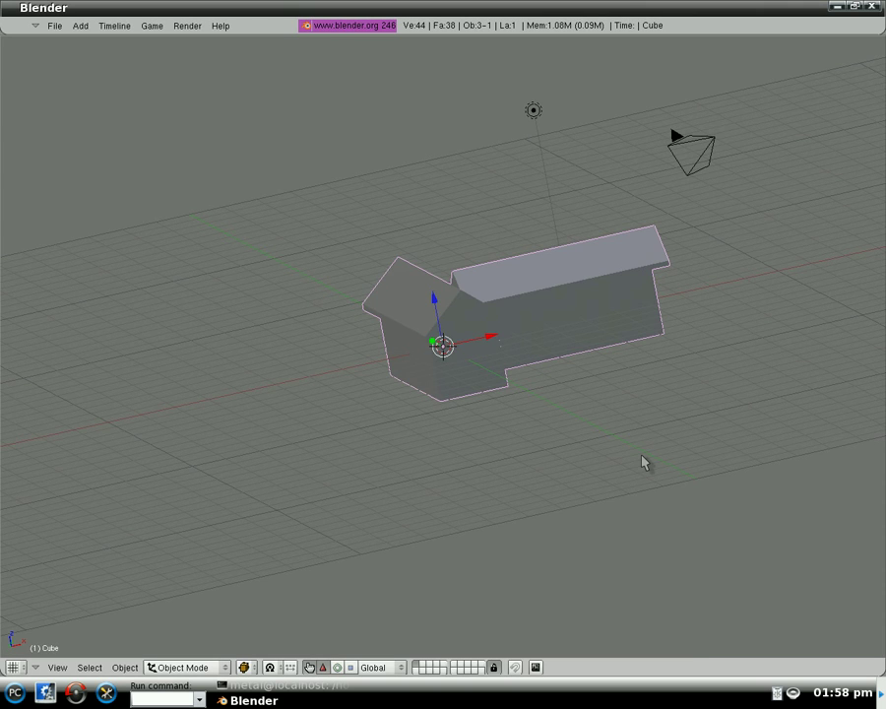
{"action": "key", "text": "ctrl+Up"}
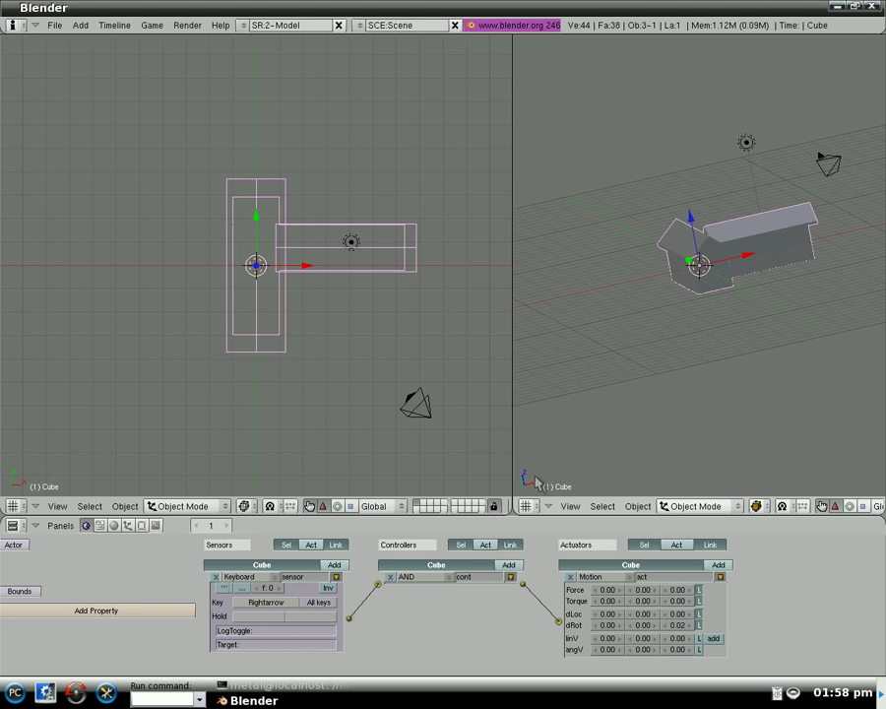
- Collapse the existing logic bricks and add a second sensor, AND controller and Motion actuator with Z dRot 0.02
{"action": "left_click", "coordinate": [337, 577]}
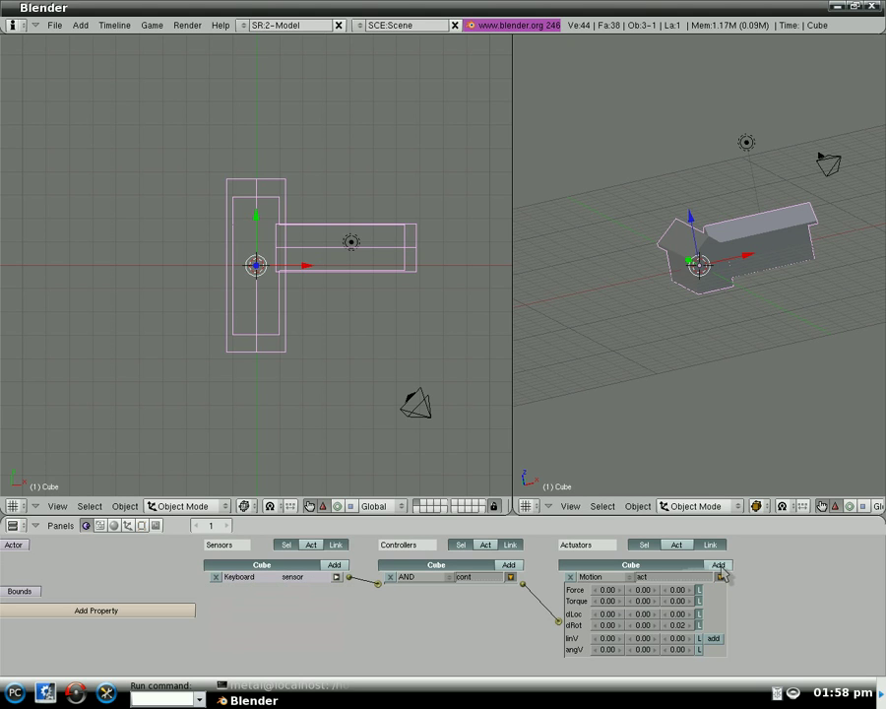
{"action": "left_click", "coordinate": [719, 565]}
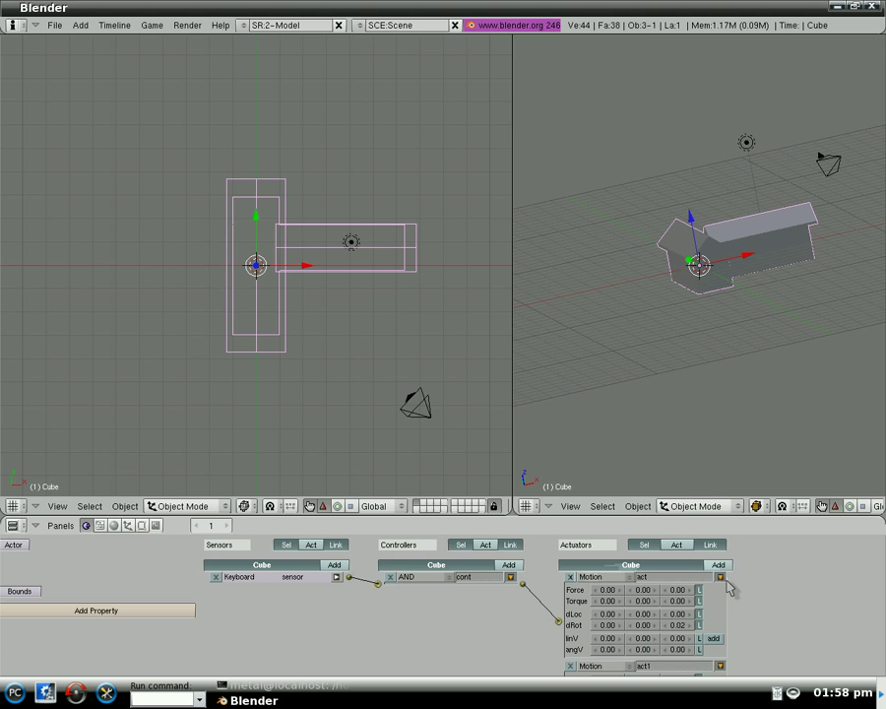
{"action": "left_click", "coordinate": [719, 578]}
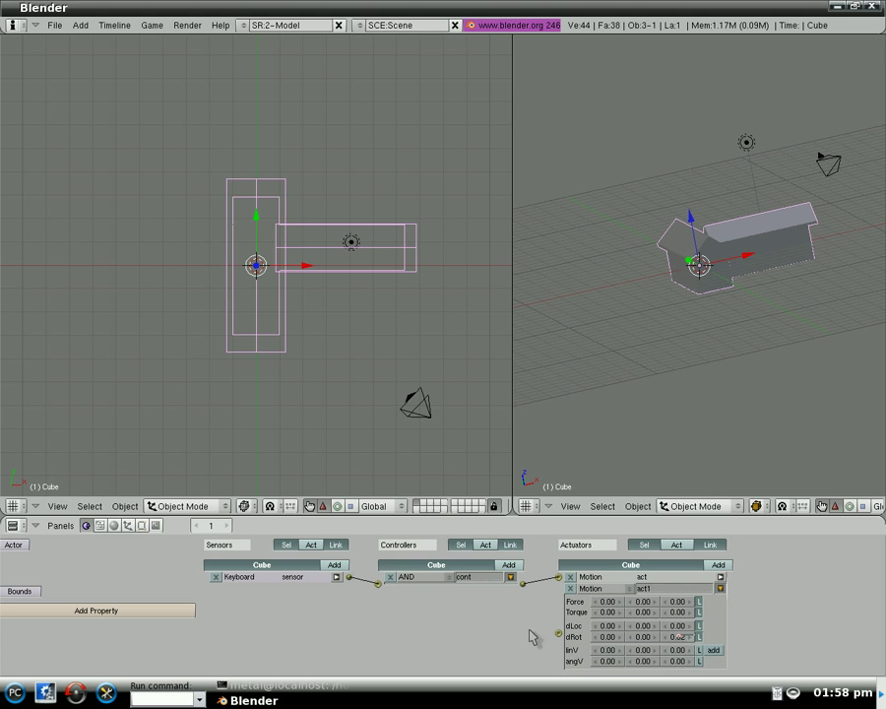
{"action": "left_click", "coordinate": [510, 565]}
{"action": "left_click", "coordinate": [335, 565]}
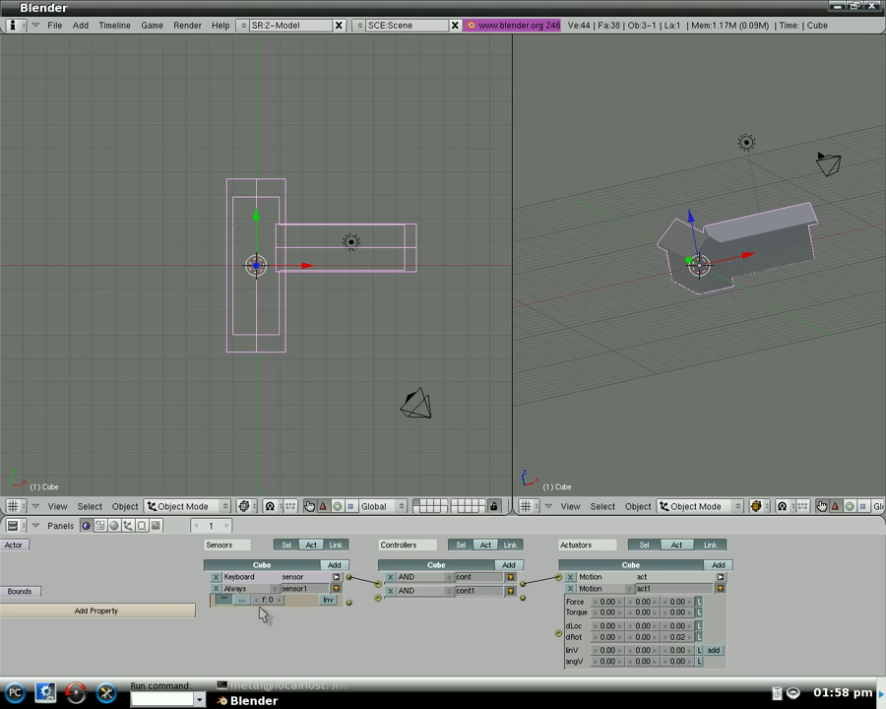
- Make the second sensor a Keyboard sensor for the Left arrow and link it through the second controller to the second Motion actuator
{"action": "left_click", "coordinate": [250, 574]}
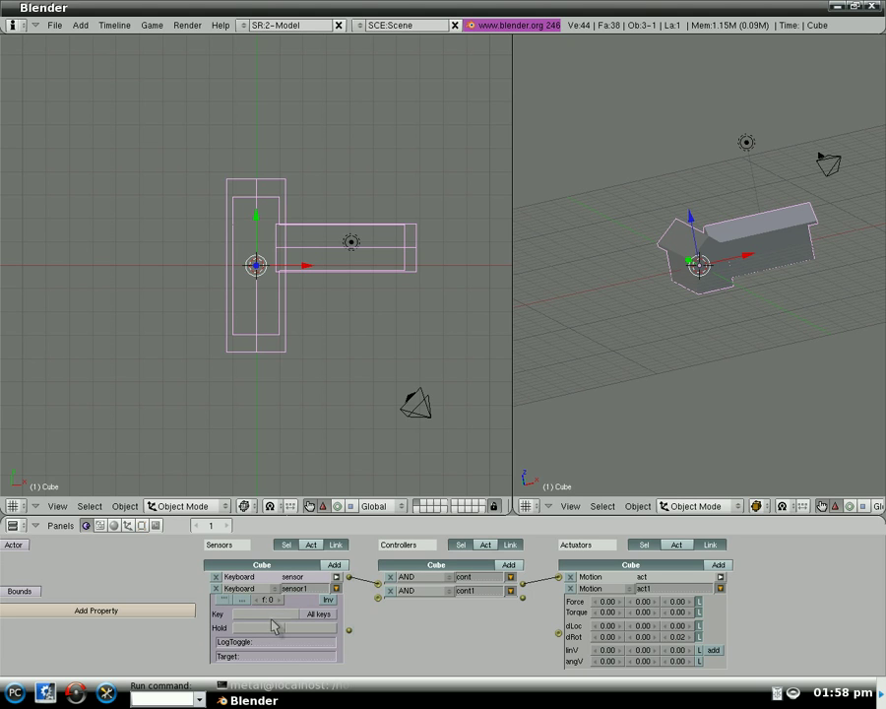
{"action": "left_click", "coordinate": [279, 616]}
{"action": "key", "text": "Left"}
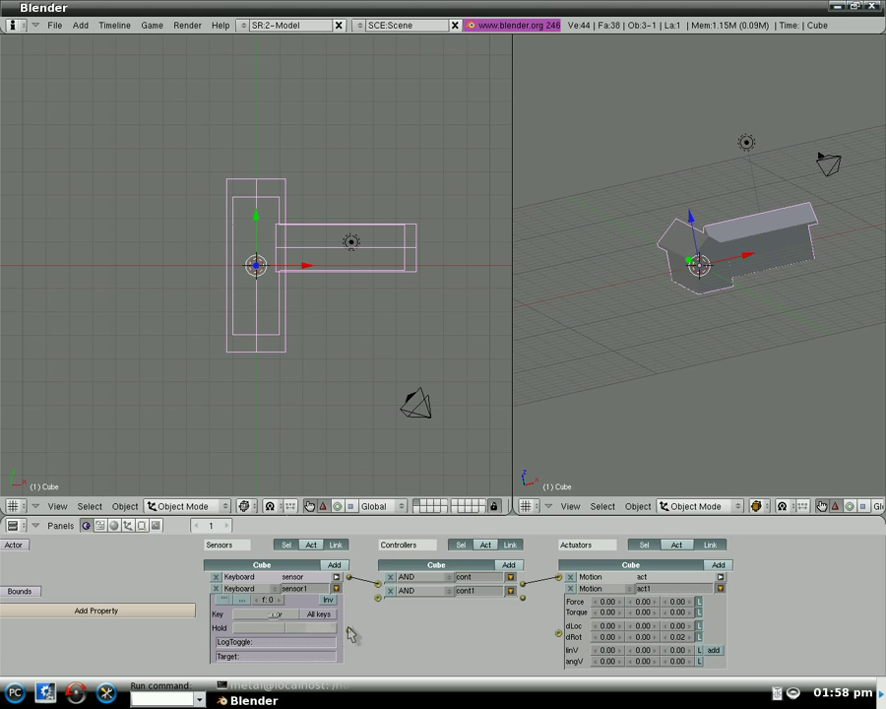
{"action": "left_click_drag", "start_coordinate": [349, 630], "coordinate": [378, 597]}
{"action": "left_click_drag", "start_coordinate": [523, 598], "coordinate": [558, 633]}
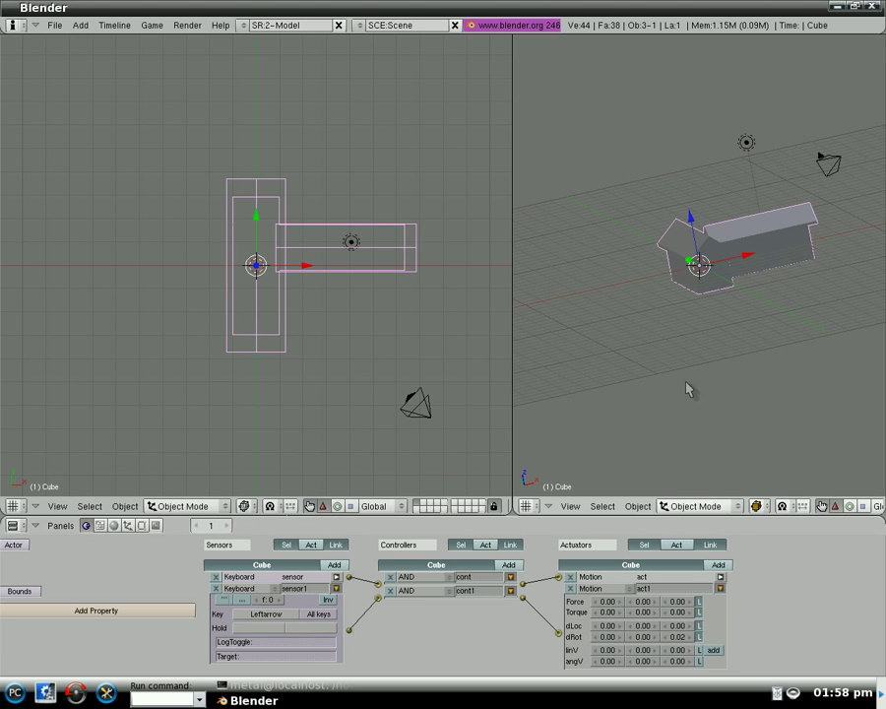
- Run the game in a maximized 3D view to test the Left arrow rotation, then stop it
{"action": "key", "text": "ctrl+Up"}
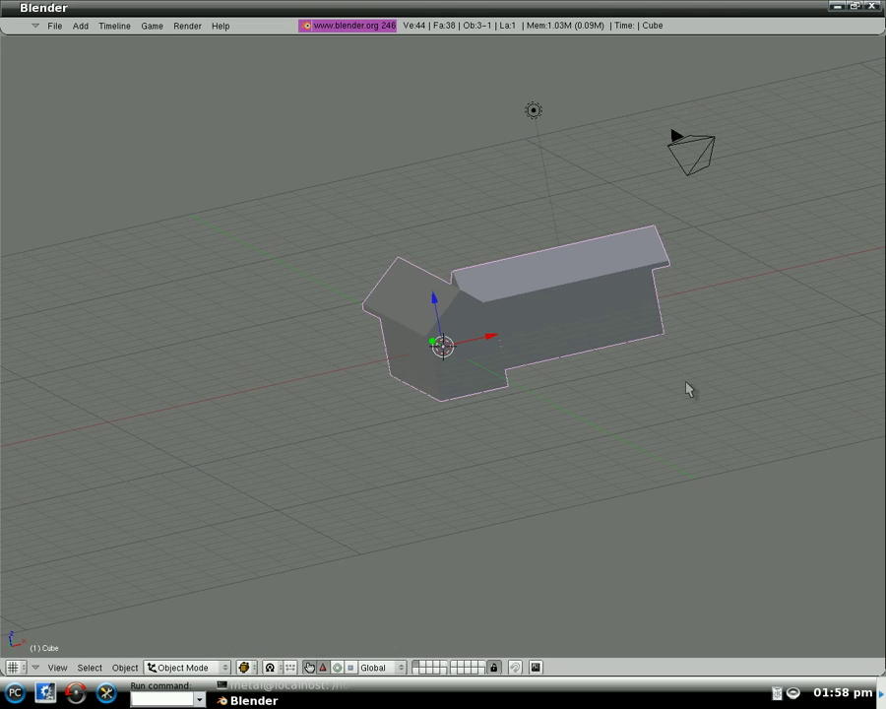
{"action": "key", "text": "p"}
{"action": "key", "text": "Left"}
{"action": "key", "text": "Escape"}
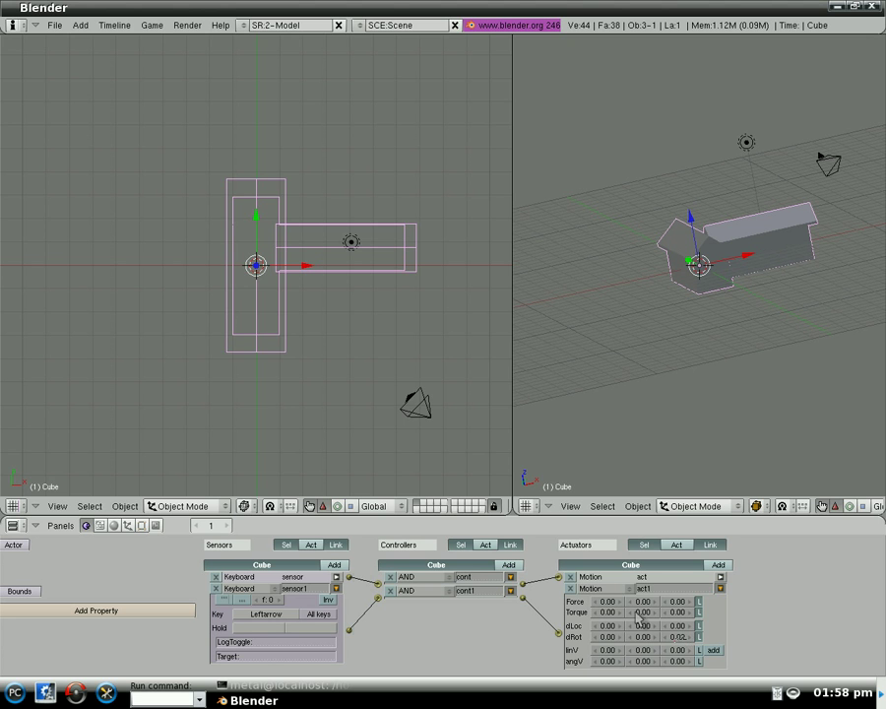
- Set the second Motion actuator's Z dRot to -0.02 and run the game again to test the arrow-key rotation
{"action": "key", "text": "ctrl+Up"}
{"action": "key", "text": "p"}
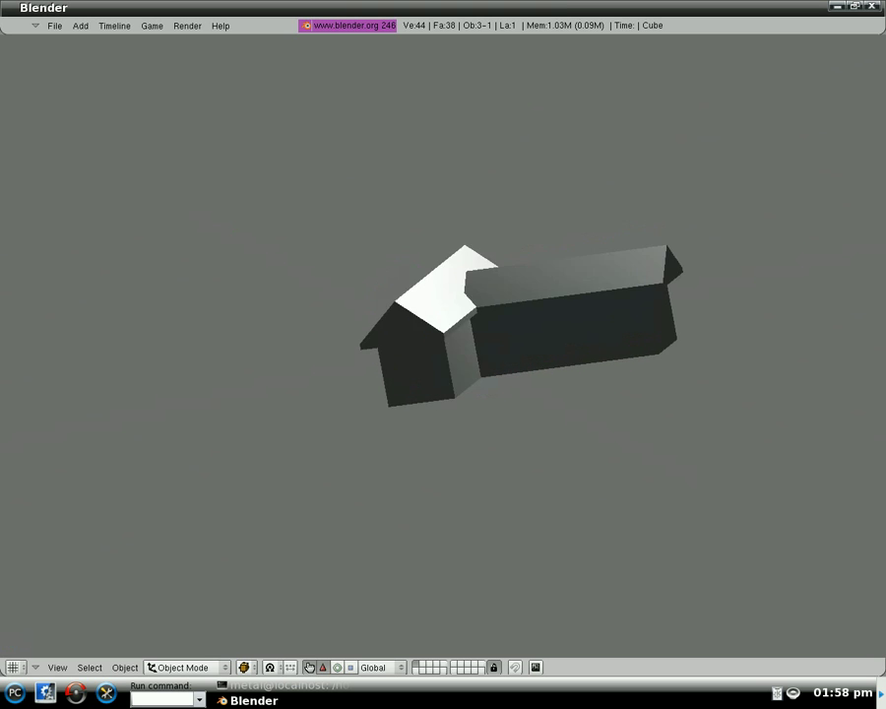
{"action": "key", "text": "Escape"}
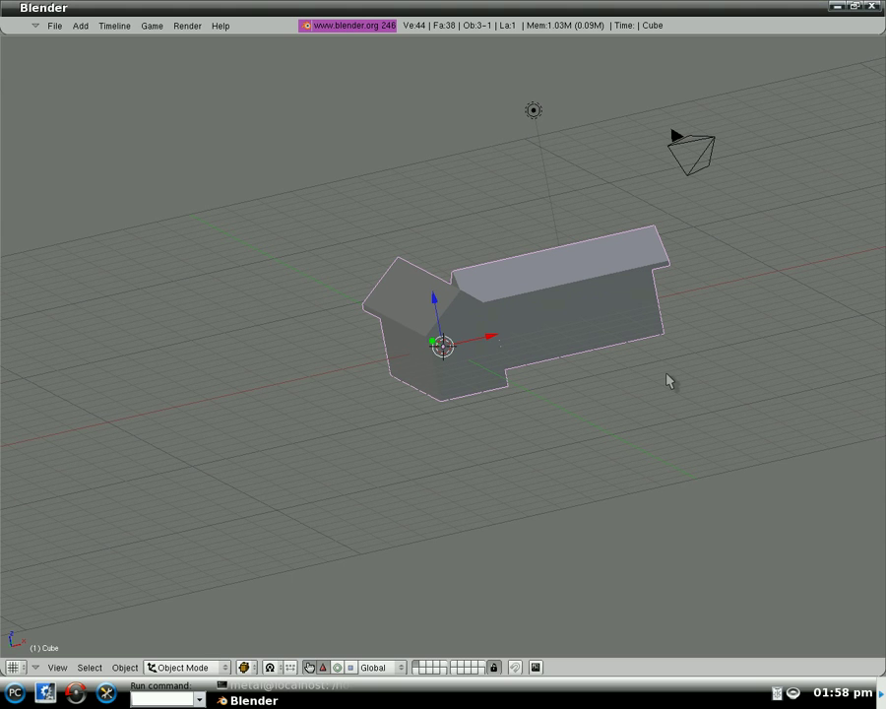
{"action": "key", "text": "ctrl+Up"}
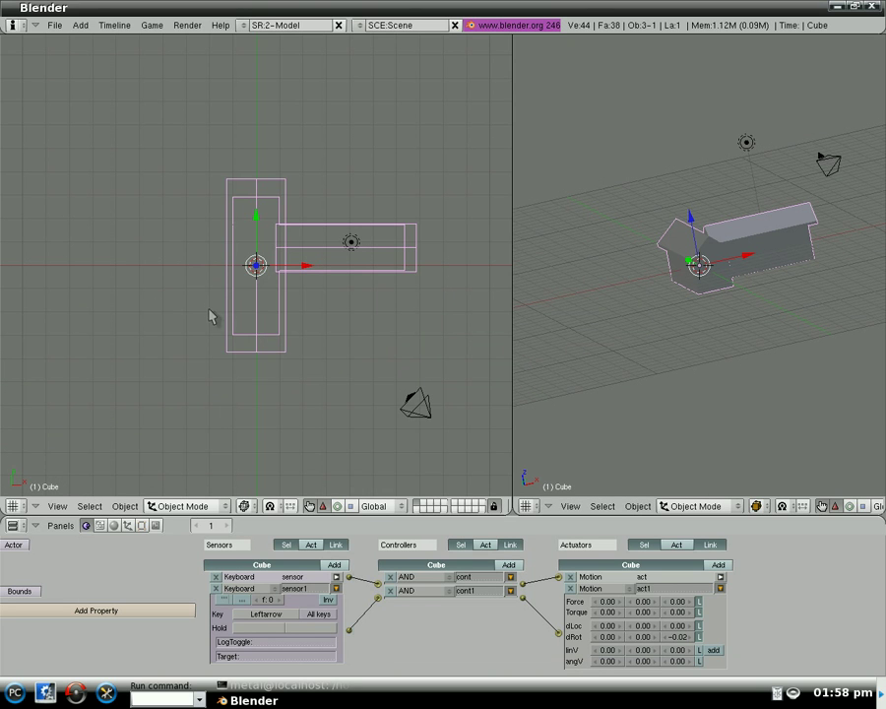
- Switch to the empty second layer and add a new cube at the origin
{"action": "left_click", "coordinate": [428, 510]}
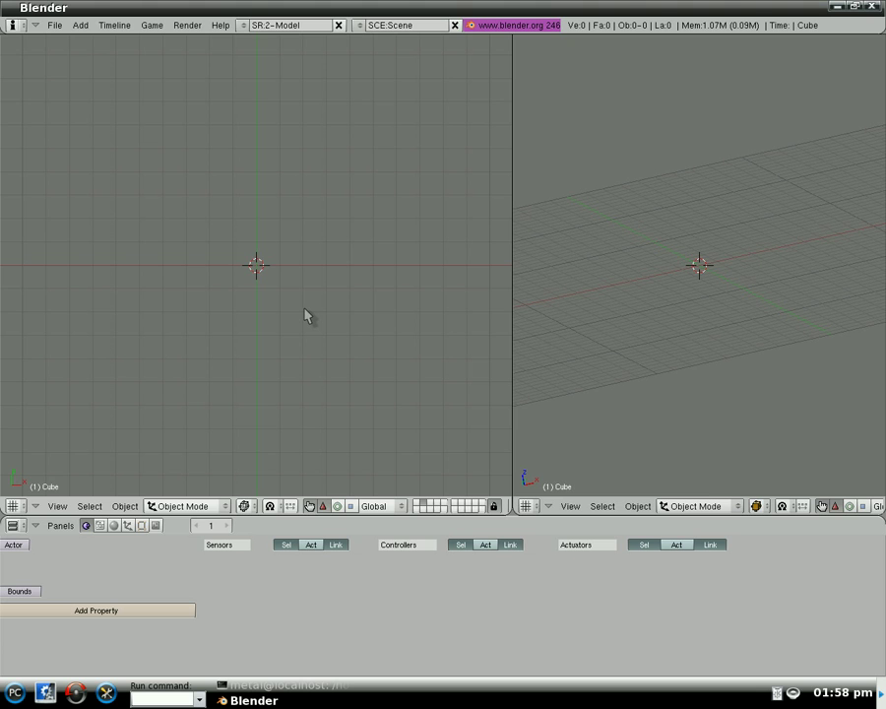
{"action": "key", "text": "space"}
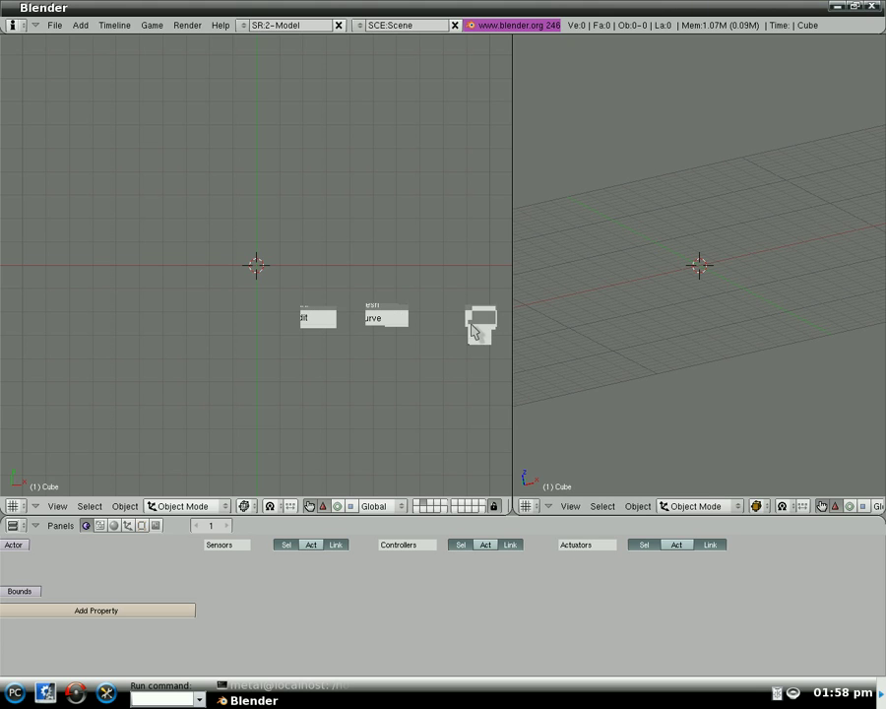
{"action": "left_click", "coordinate": [393, 343]}
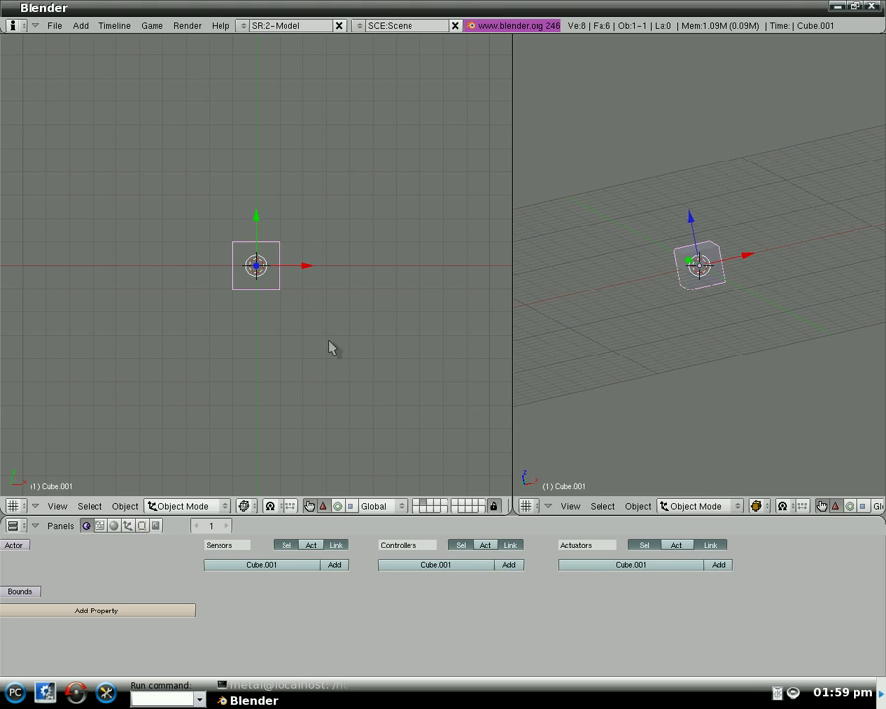
- Duplicate the cube about 3.58 units along Y and stretch the copy along Y to more than twice its length
{"action": "key", "text": "shift+d"}
{"action": "key", "text": "y"}
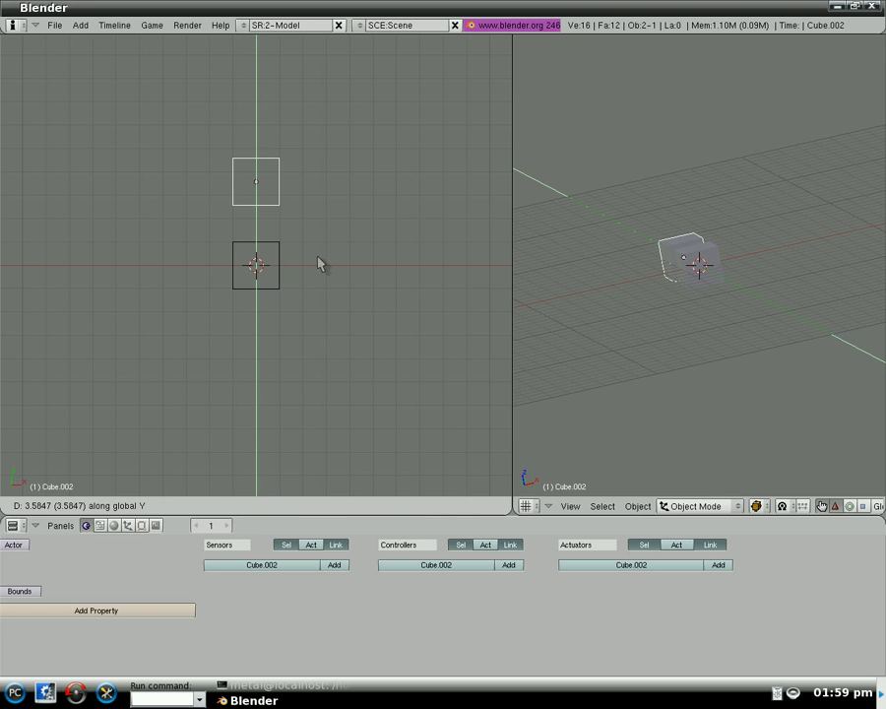
{"action": "left_click", "coordinate": [318, 263]}
{"action": "key", "text": "s"}
{"action": "key", "text": "y"}
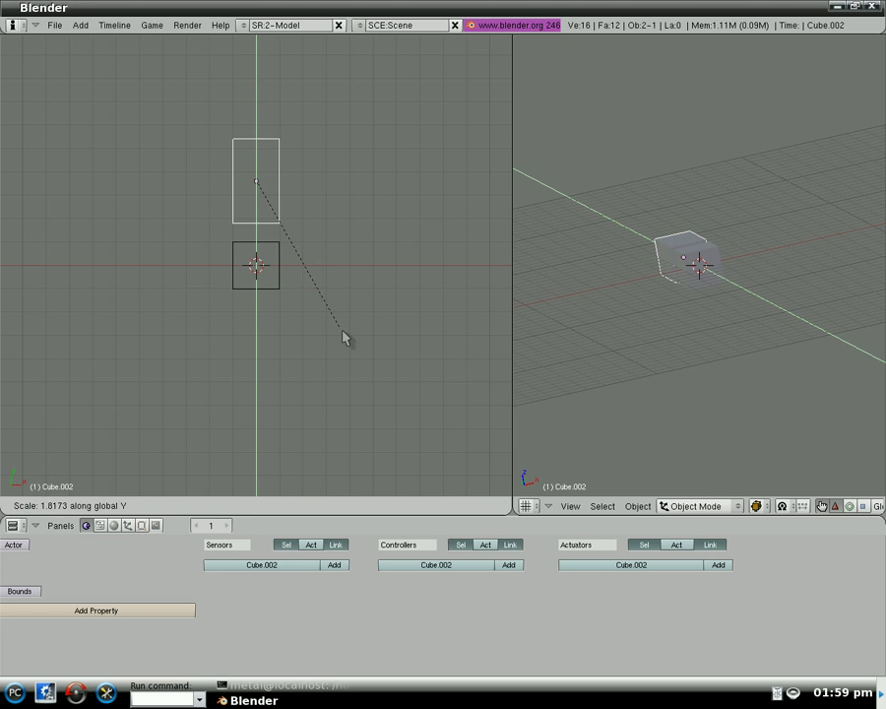
{"action": "left_click", "coordinate": [356, 387]}
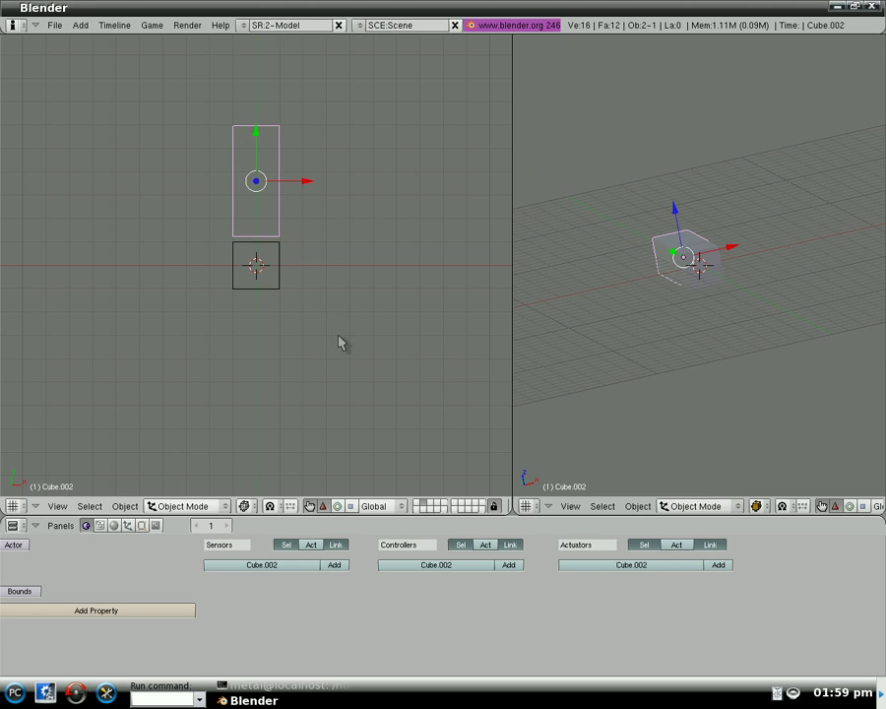
- Select the original cube at the origin and scale it slightly taller along Z in side view
{"action": "right_click", "coordinate": [270, 282]}
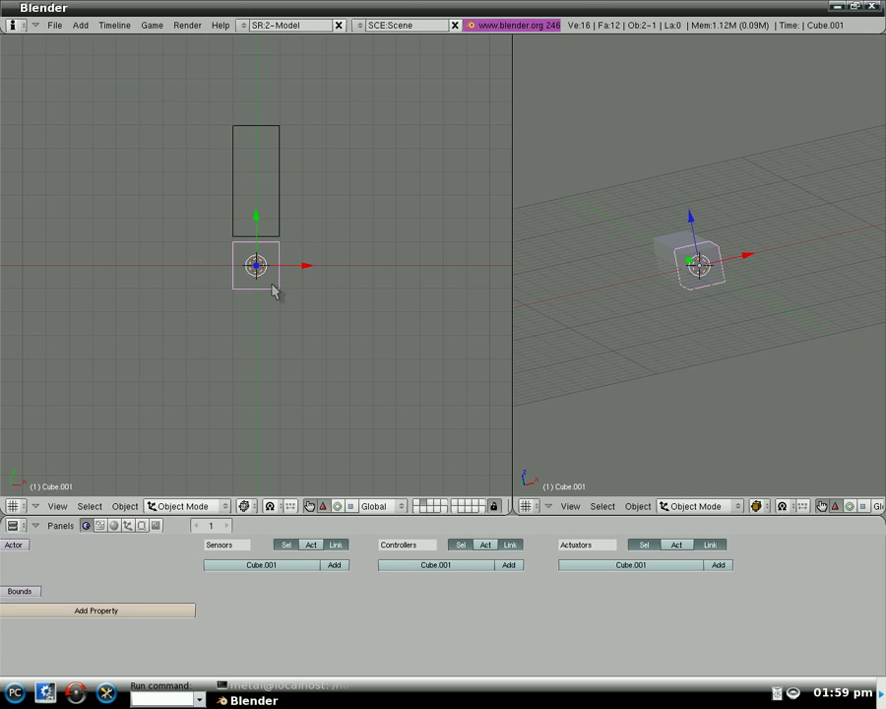
{"action": "key", "text": "KP_3"}
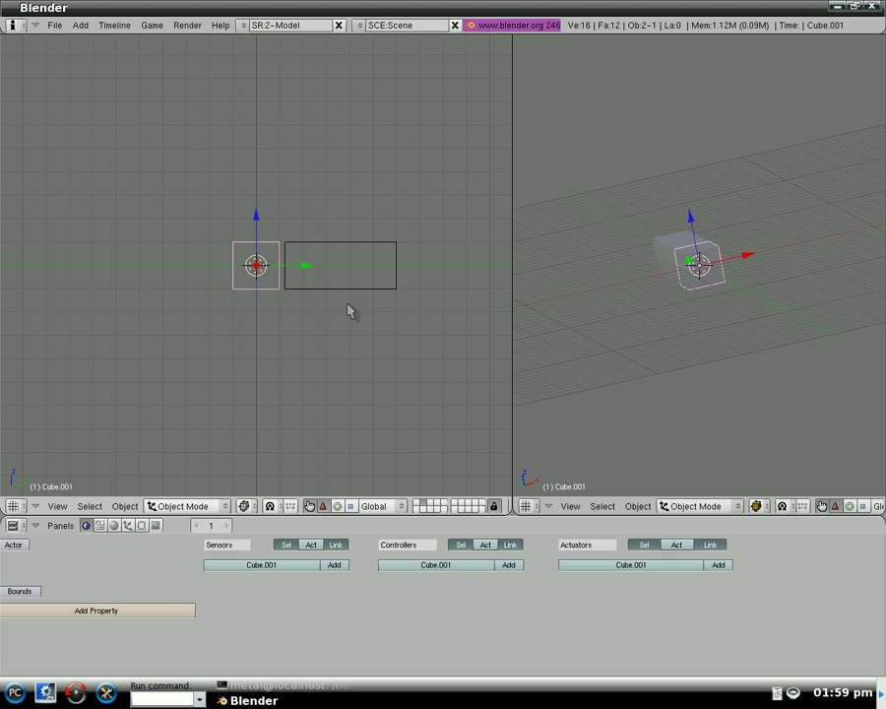
{"action": "key", "text": "s"}
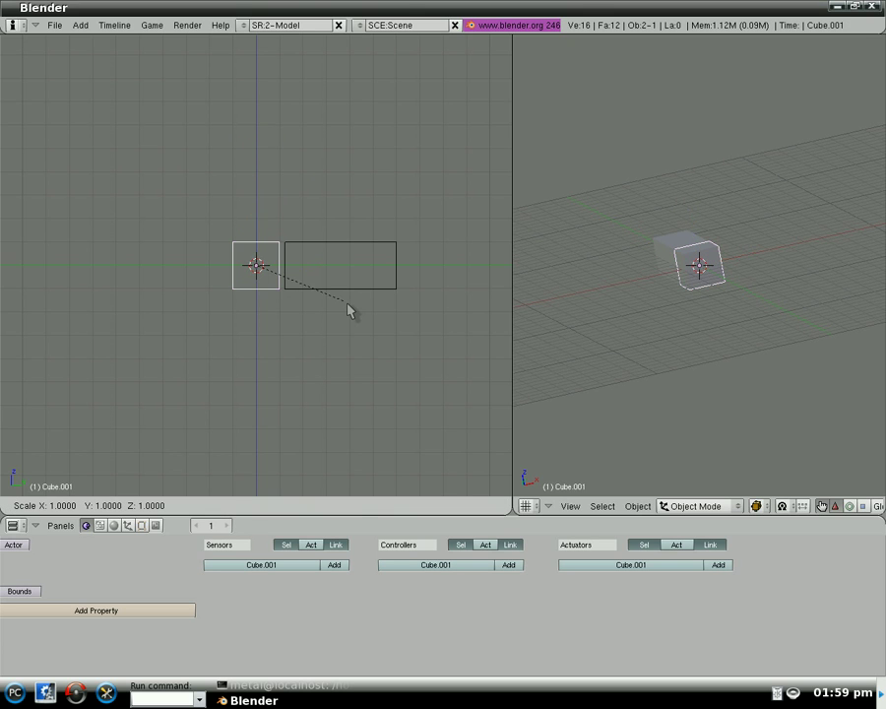
{"action": "key", "text": "z"}
{"action": "left_click", "coordinate": [359, 329]}
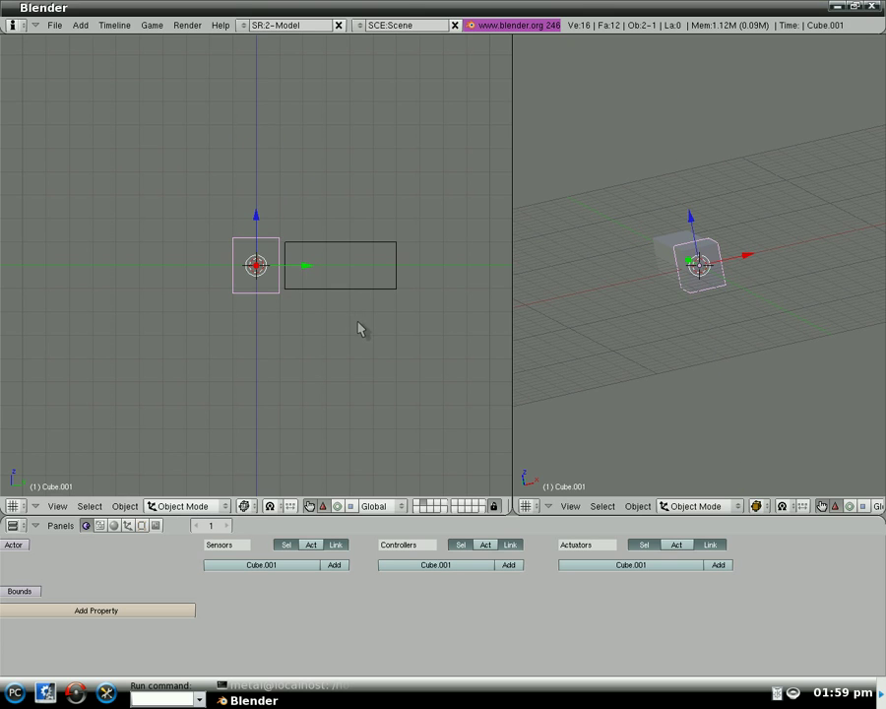
- Move the taller cube slightly up along Z so its underside roughly lines up with the long box's underside
{"action": "key", "text": "g"}
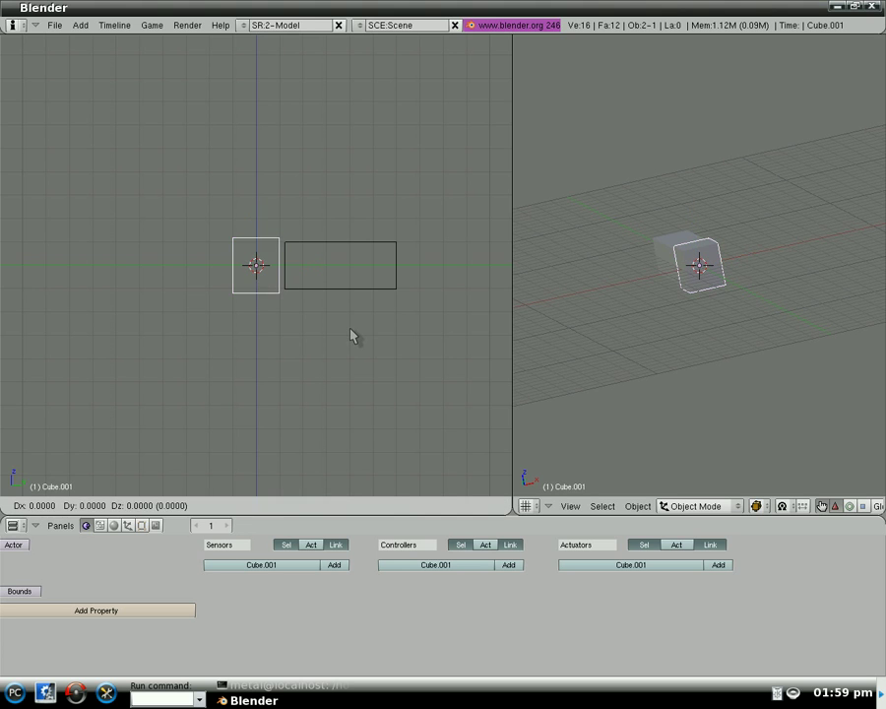
{"action": "key", "text": "z"}
{"action": "left_click", "coordinate": [352, 329]}
- Add a cylinder at the origin and rotate it about 90° in front view so its axis lies along X
{"action": "key", "text": "space"}
{"action": "mouse_move", "coordinate": [365, 312]}
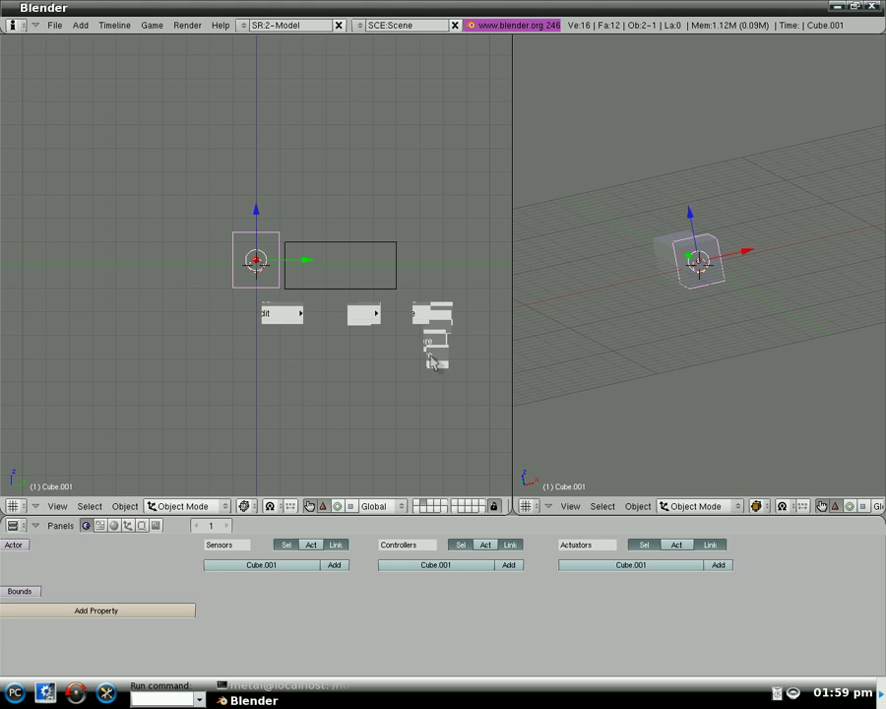
{"action": "left_click", "coordinate": [488, 371]}
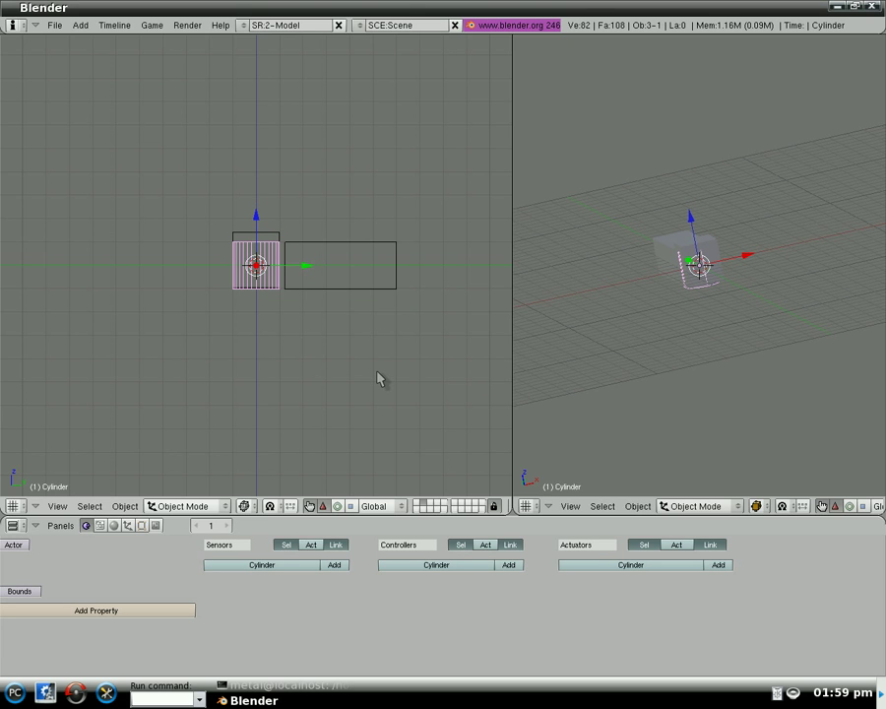
{"action": "key", "text": "KP_1"}
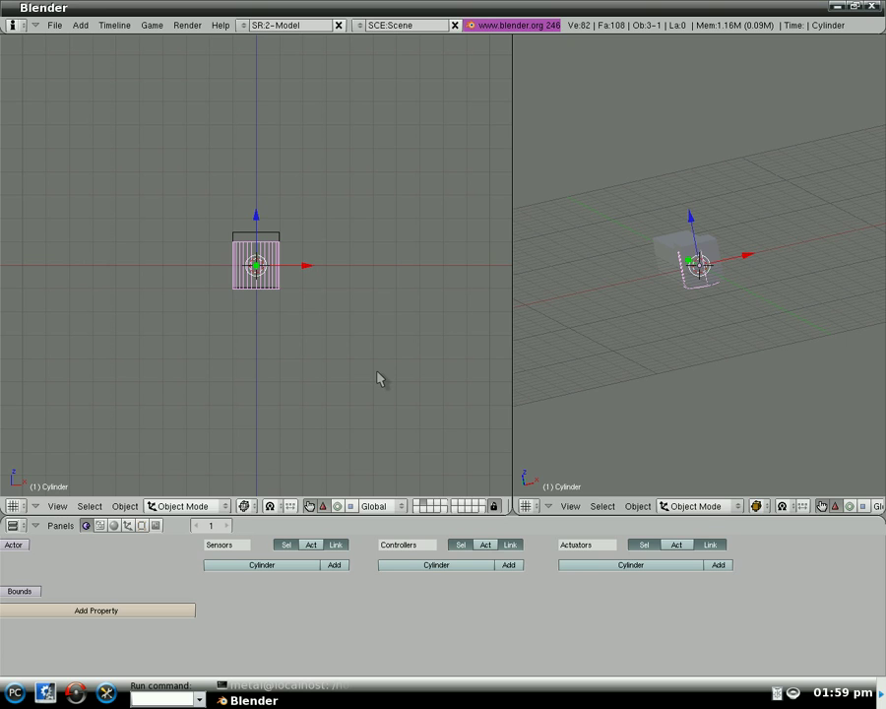
{"action": "key", "text": "r"}
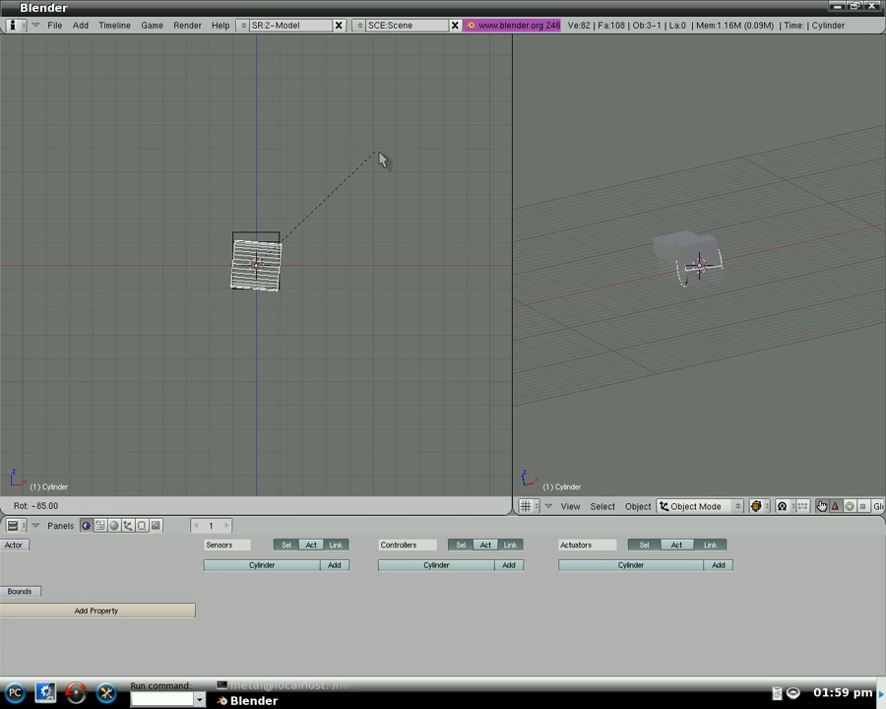
{"action": "left_click", "coordinate": [379, 149]}
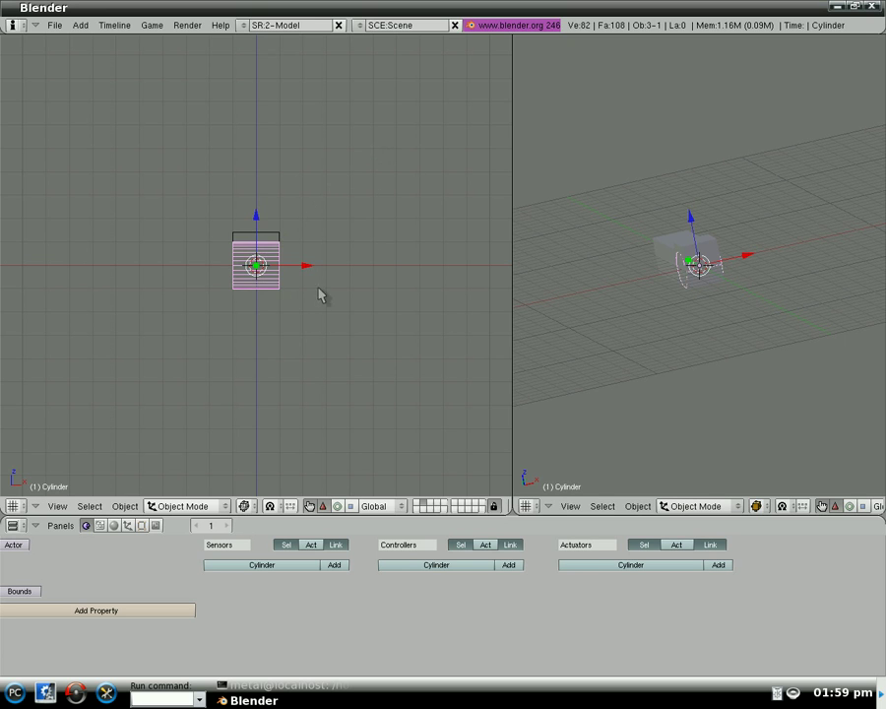
- Scale the cylinder down to about 0.67 and flatten it along X into a thin wheel
{"action": "key", "text": "KP_3"}
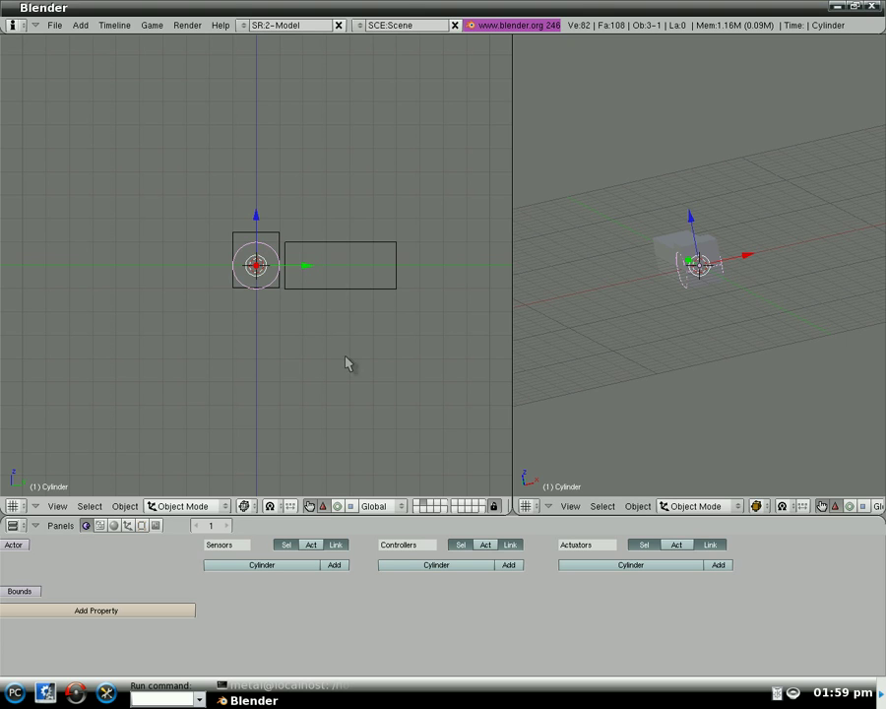
{"action": "key", "text": "s"}
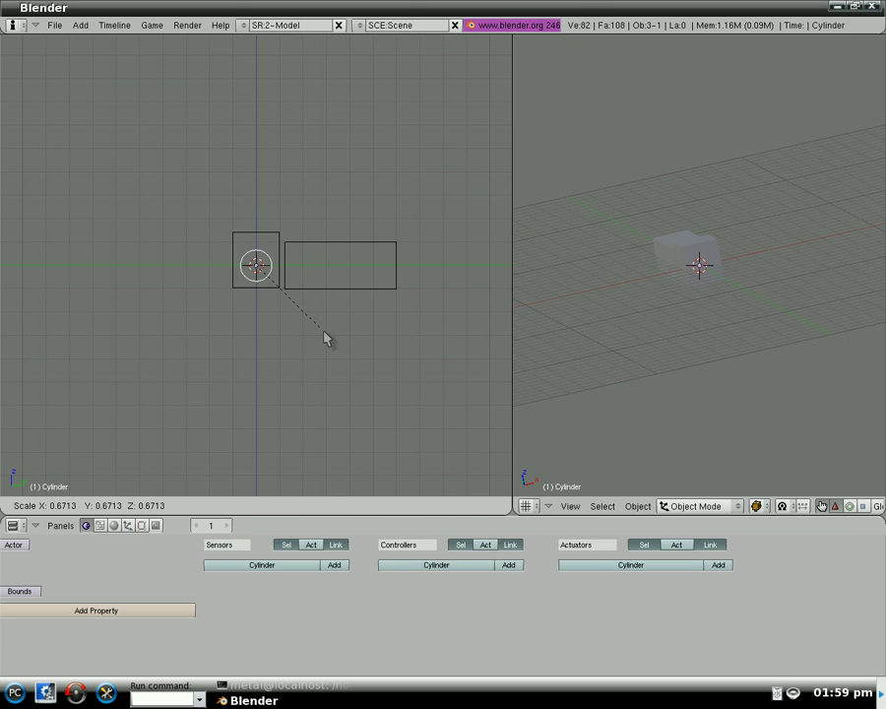
{"action": "left_click", "coordinate": [326, 339]}
{"action": "key", "text": "KP_1"}
{"action": "key", "text": "s"}
{"action": "key", "text": "x"}
{"action": "left_click", "coordinate": [276, 286]}
- Duplicate the wheel about 0.86 along X and -0.47 along Z, and fine-tune the copy at the cube's lower +X side
{"action": "key", "text": "shift+d"}
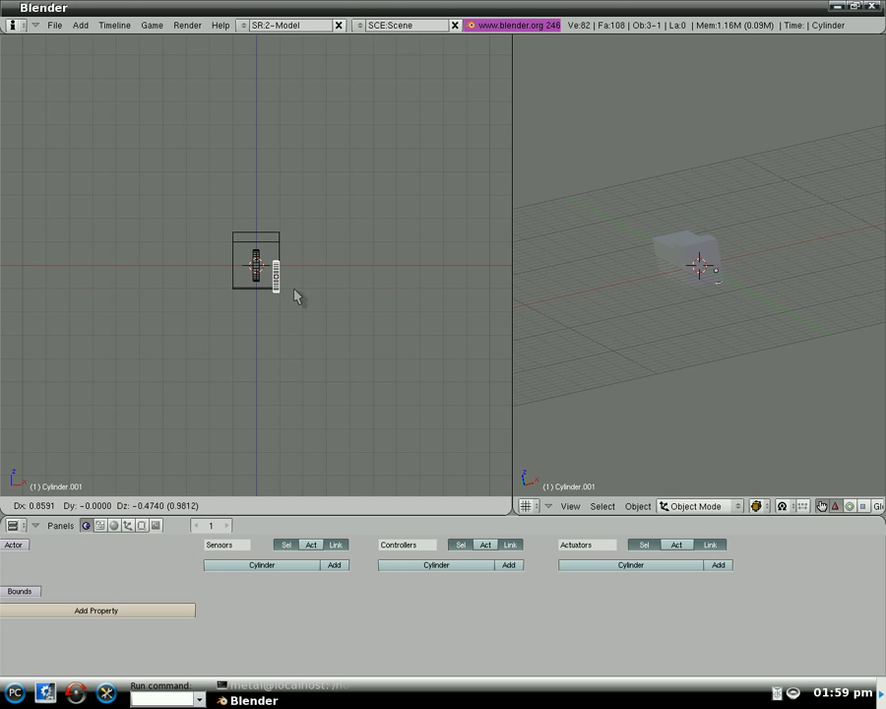
{"action": "left_click", "coordinate": [297, 297]}
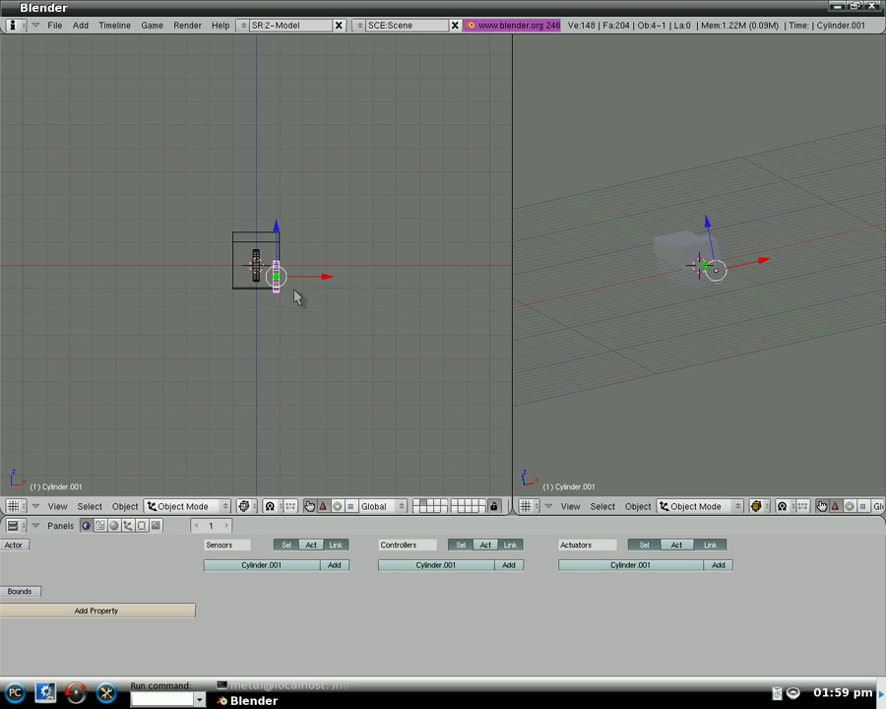
{"action": "key", "text": "KP_3"}
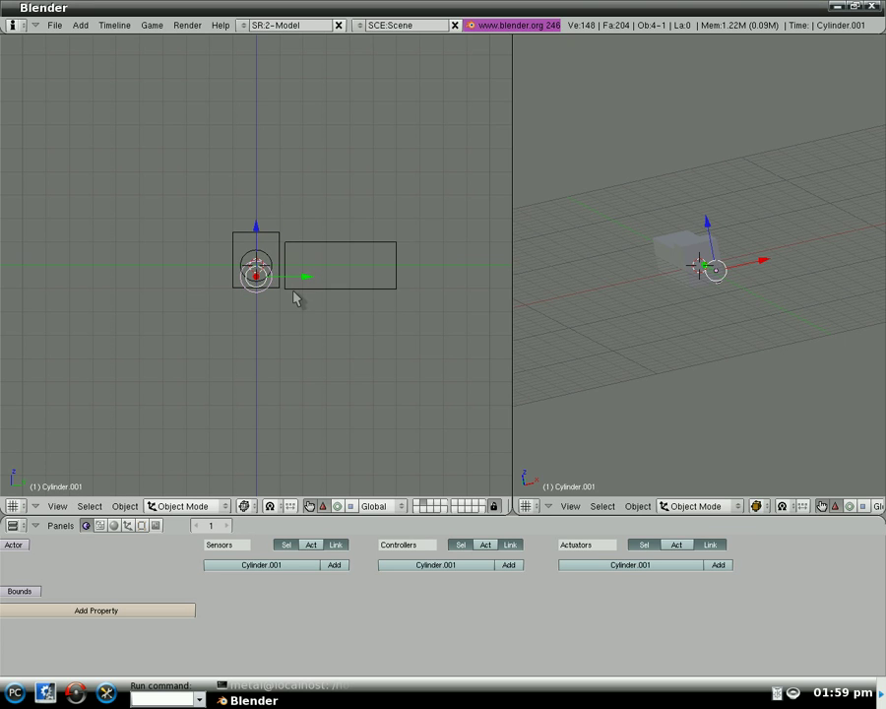
{"action": "key", "text": "KP_1"}
{"action": "scroll", "coordinate": [296, 299], "scroll_direction": "up", "scroll_amount": 5}
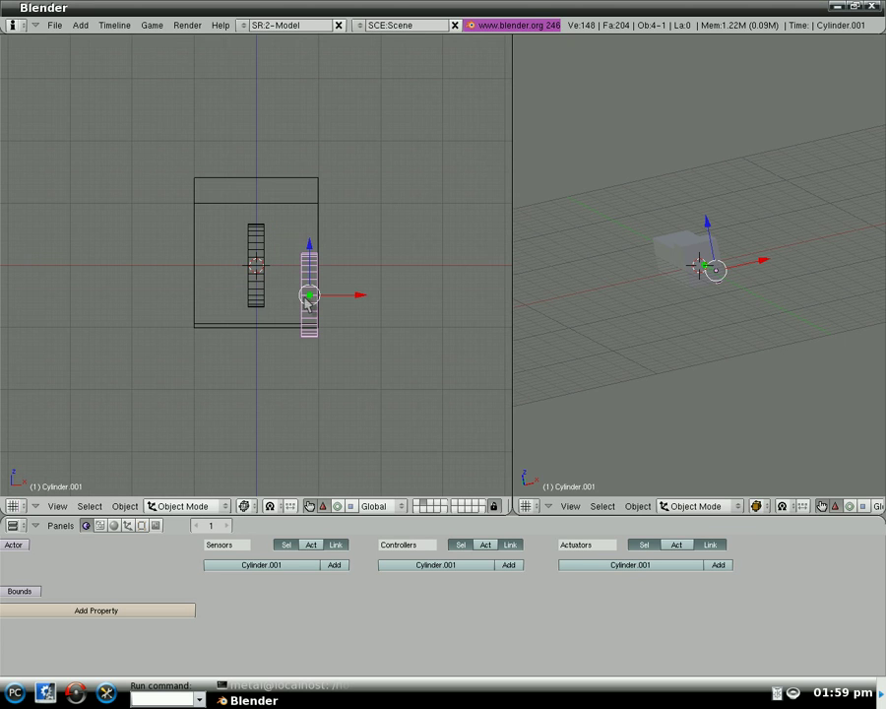
{"action": "left_click_drag", "start_coordinate": [306, 301], "coordinate": [312, 298]}
- Duplicate the outer wheel about 4.8 units along Y in side view to sit under the far end of the long box
{"action": "key", "text": "KP_7"}
{"action": "scroll", "coordinate": [309, 305], "scroll_direction": "down", "scroll_amount": 4}
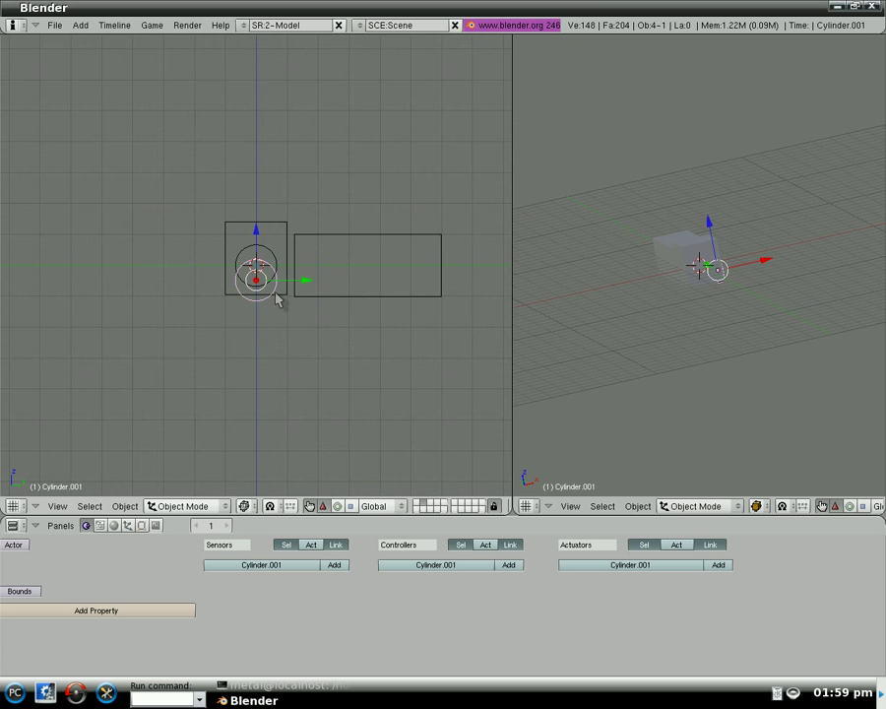
{"action": "key", "text": "shift+d"}
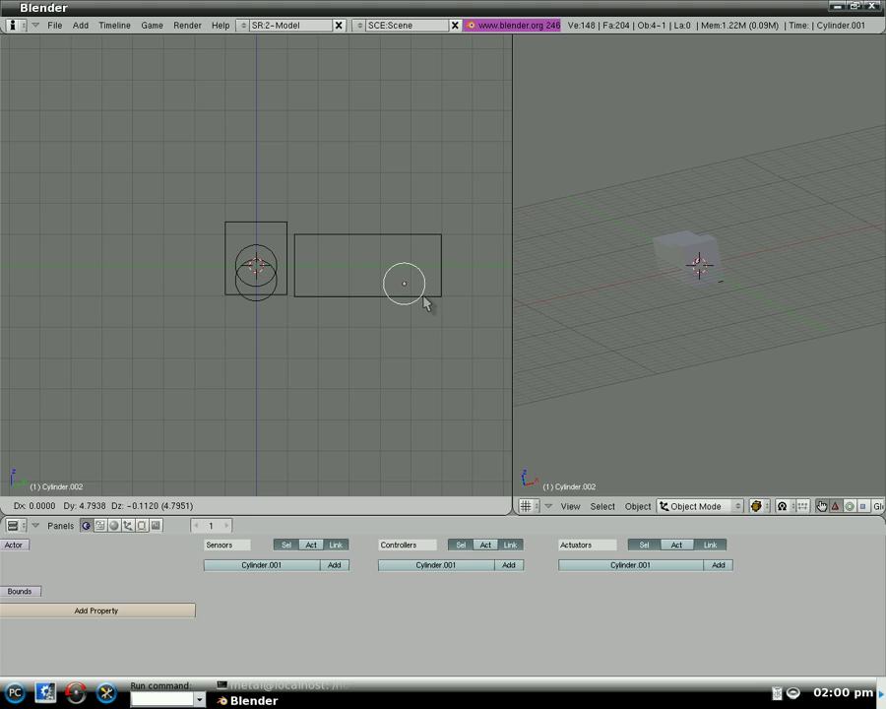
{"action": "left_click", "coordinate": [427, 302]}
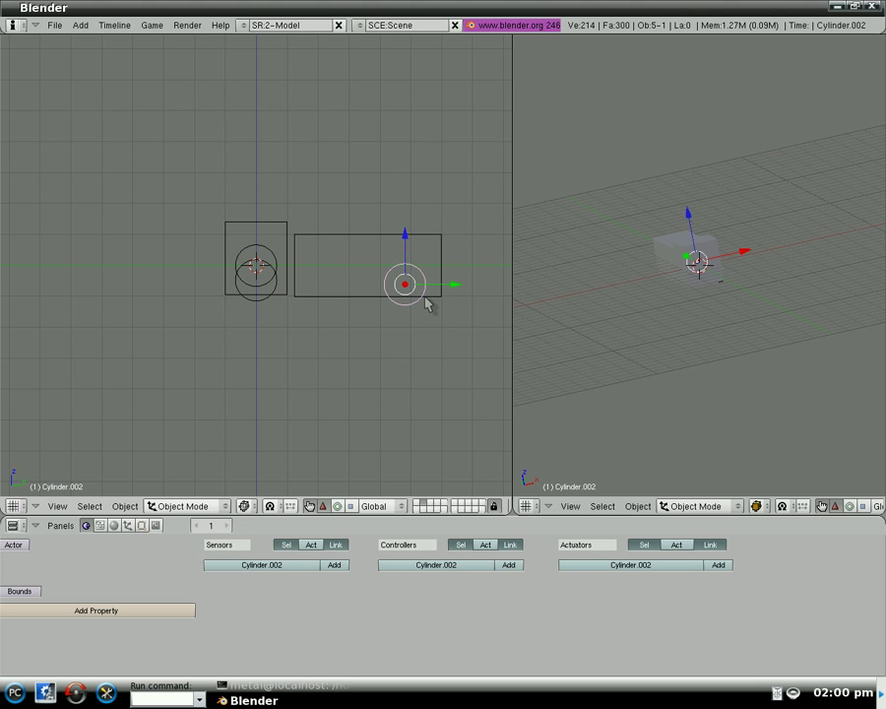
- Delete the original wheel cylinder at the origin
{"action": "key", "text": "KP_1"}
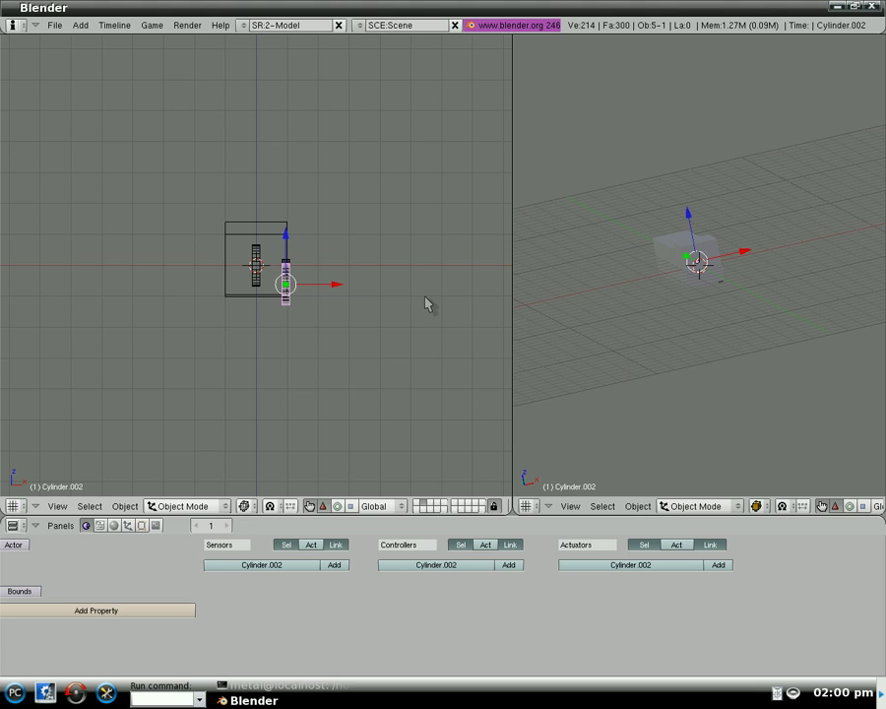
{"action": "right_click", "coordinate": [259, 259]}
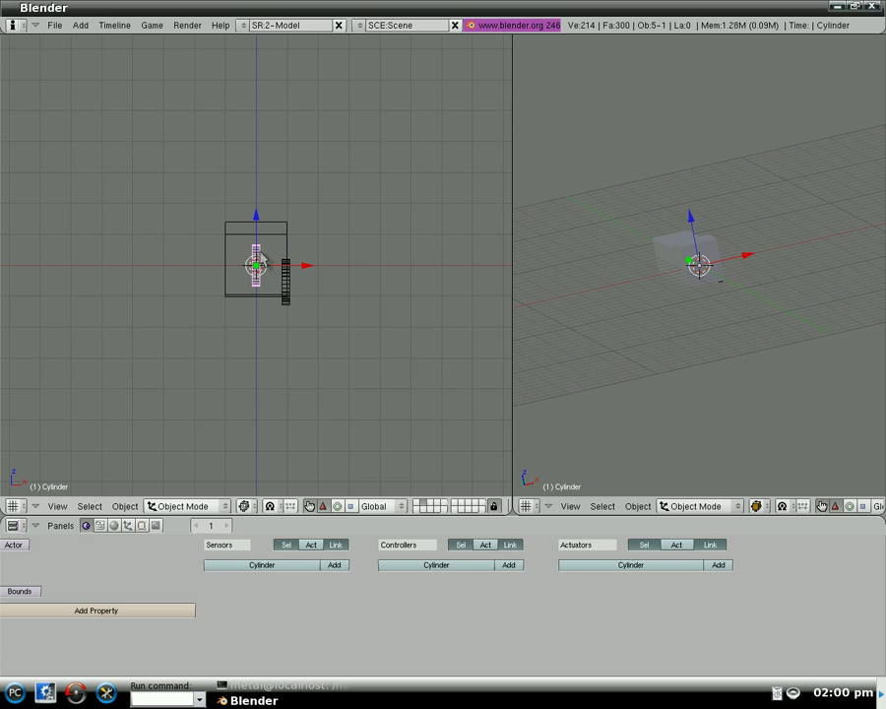
{"action": "key", "text": "x"}
{"action": "key", "text": "Return"}
- Select both remaining wheels and duplicate them about -1.9 units along X to the opposite side of the truck
{"action": "right_click", "coordinate": [286, 300]}
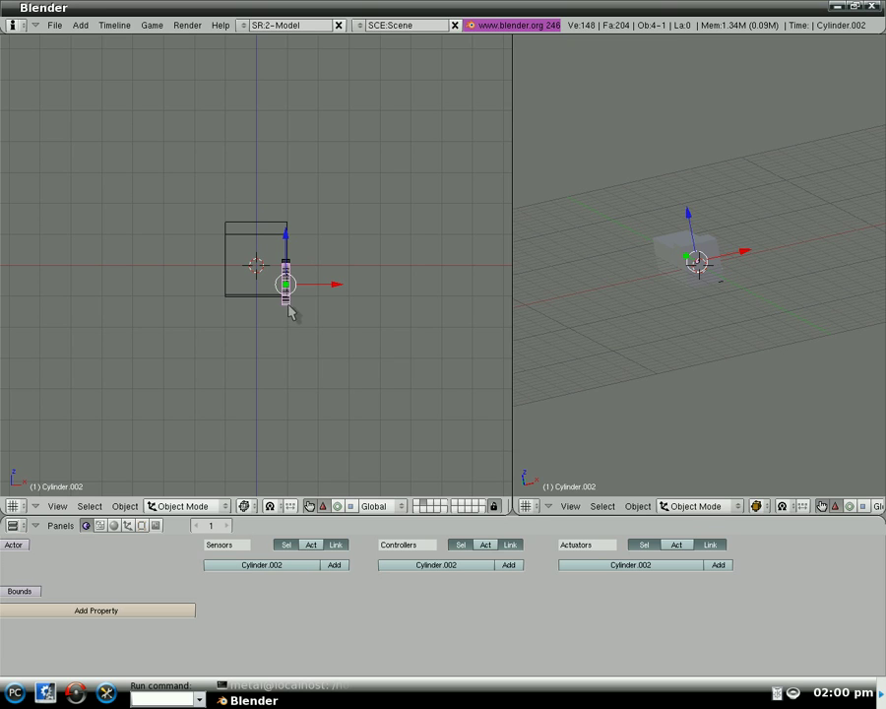
{"action": "right_click", "coordinate": [301, 275], "text": "shift"}
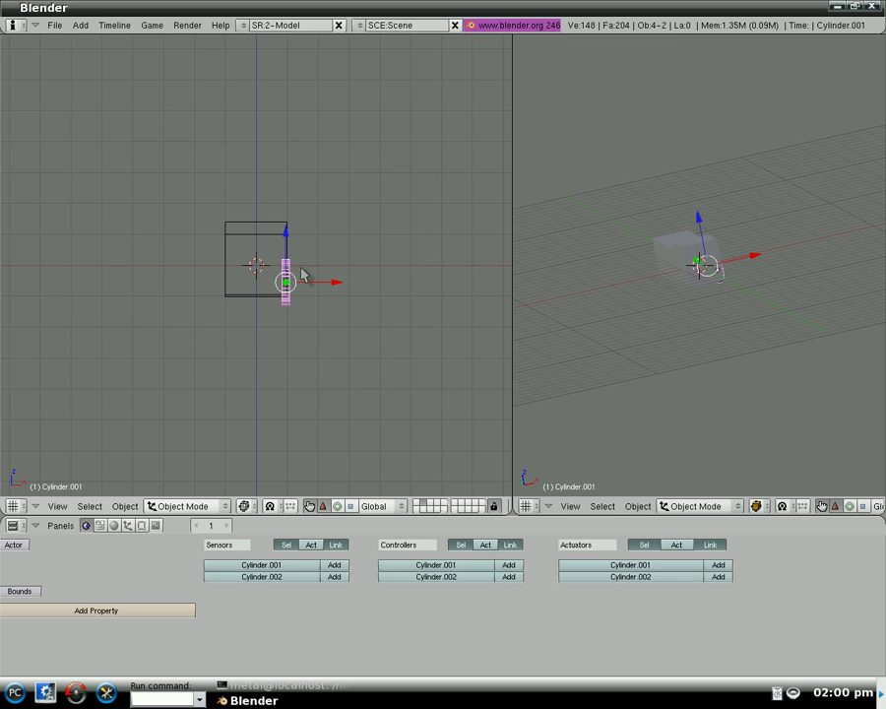
{"action": "key", "text": "shift+d"}
{"action": "key", "text": "x"}
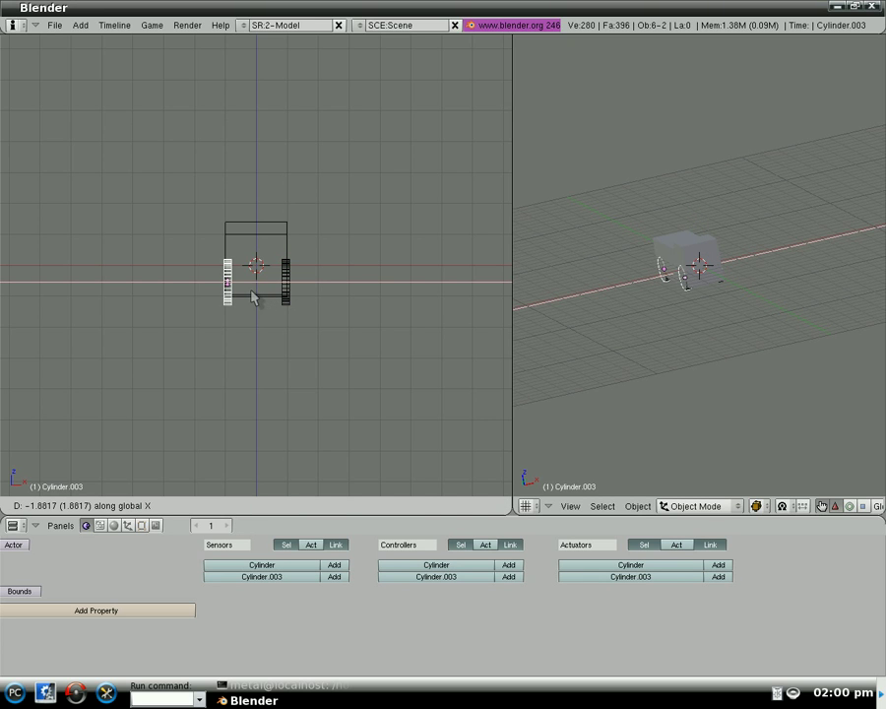
{"action": "left_click", "coordinate": [253, 294]}
{"action": "middle_click_drag", "start_coordinate": [271, 283], "coordinate": [482, 196]}
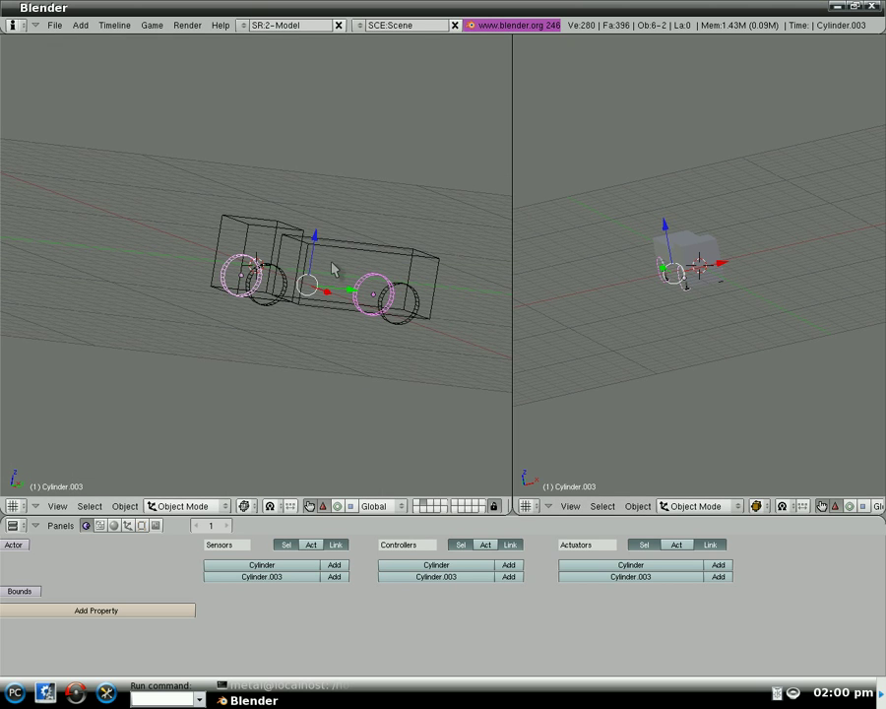
- Duplicate the long box in place and scale the copy down to about four-fifths of its size
{"action": "key", "text": "KP_7"}
{"action": "right_click", "coordinate": [298, 222]}
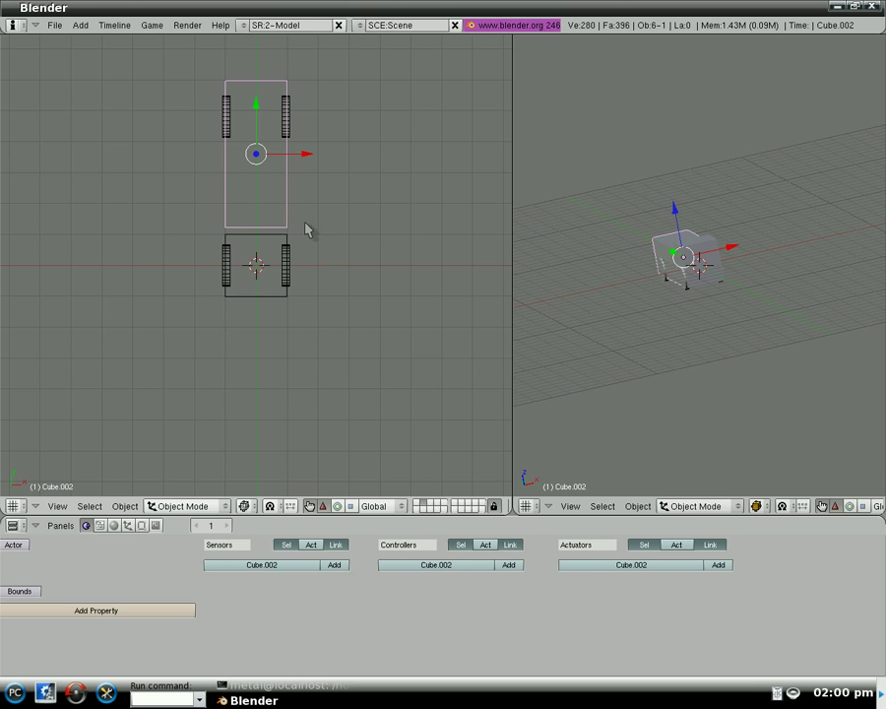
{"action": "key", "text": "shift+d"}
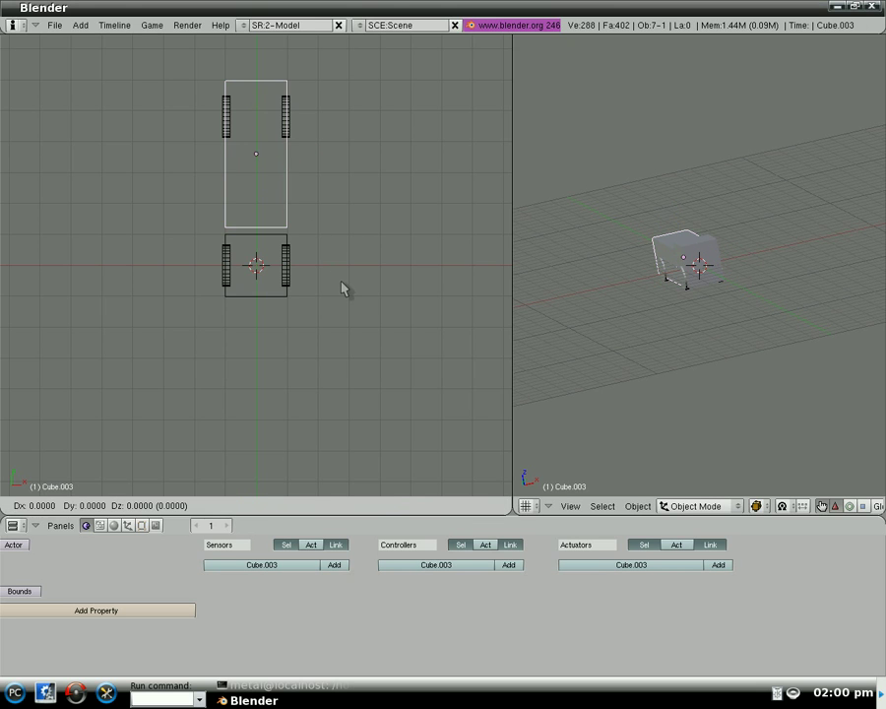
{"action": "right_click", "coordinate": [341, 286]}
{"action": "key", "text": "s"}
{"action": "left_click", "coordinate": [358, 310]}
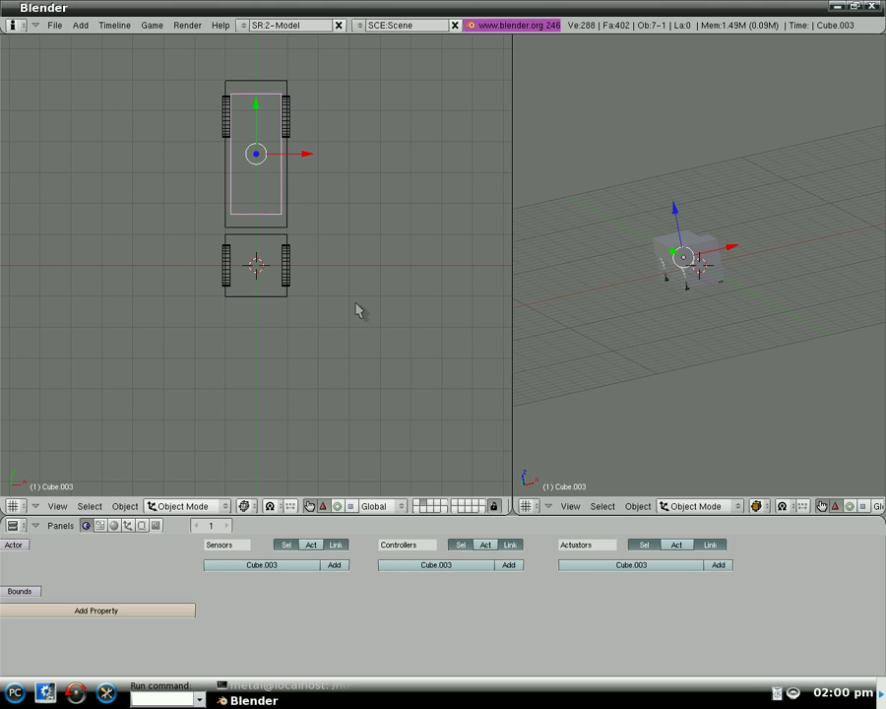
- Flatten the copied box along Z into a thin plate and raise it about 1.1 units onto the long box's top
{"action": "key", "text": "KP_1"}
{"action": "key", "text": "s"}
{"action": "key", "text": "z"}
{"action": "left_click", "coordinate": [274, 264]}
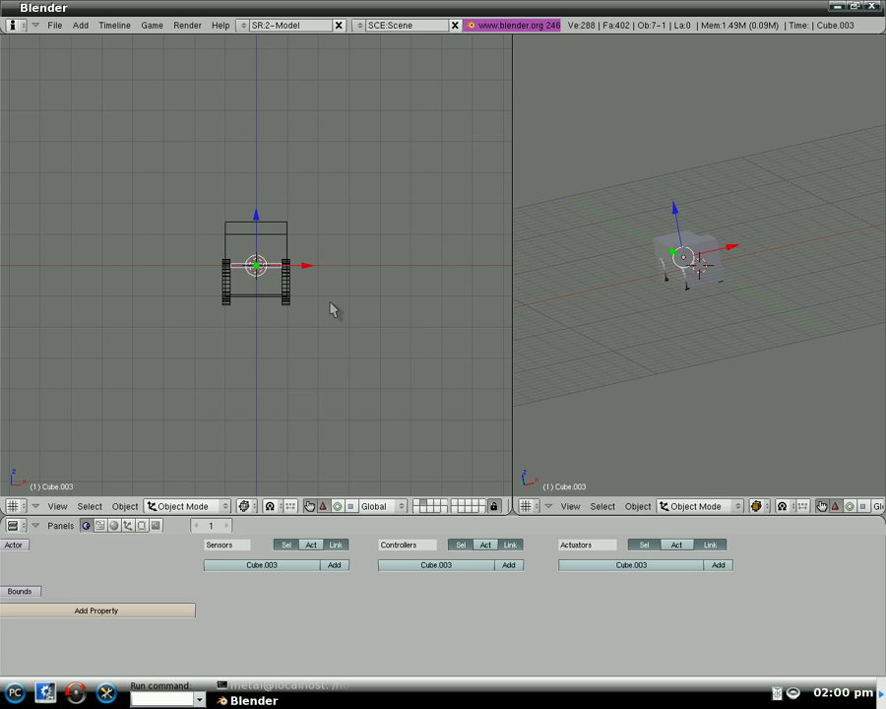
{"action": "key", "text": "g"}
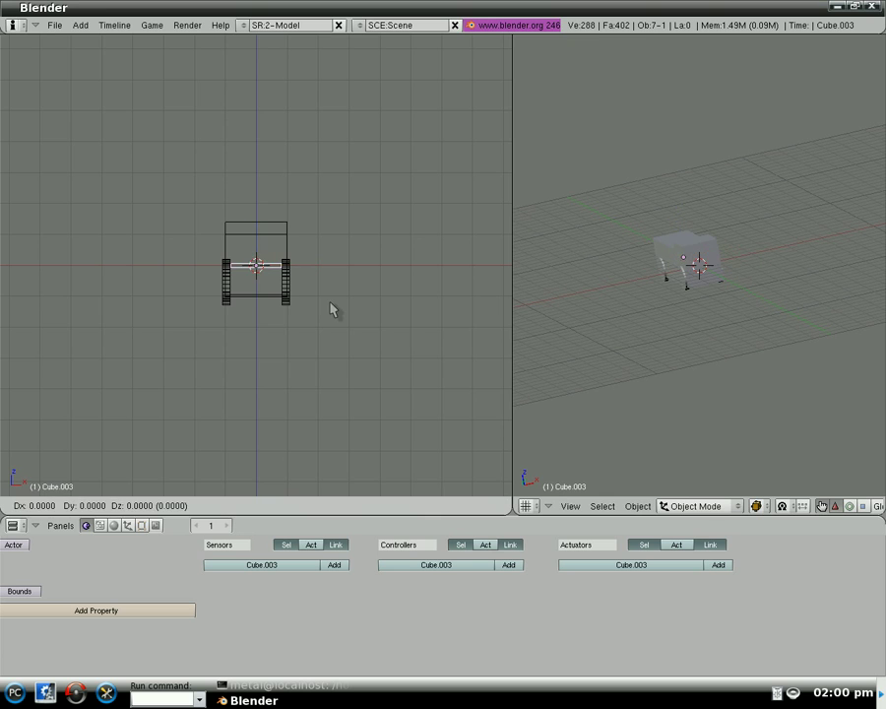
{"action": "key", "text": "z"}
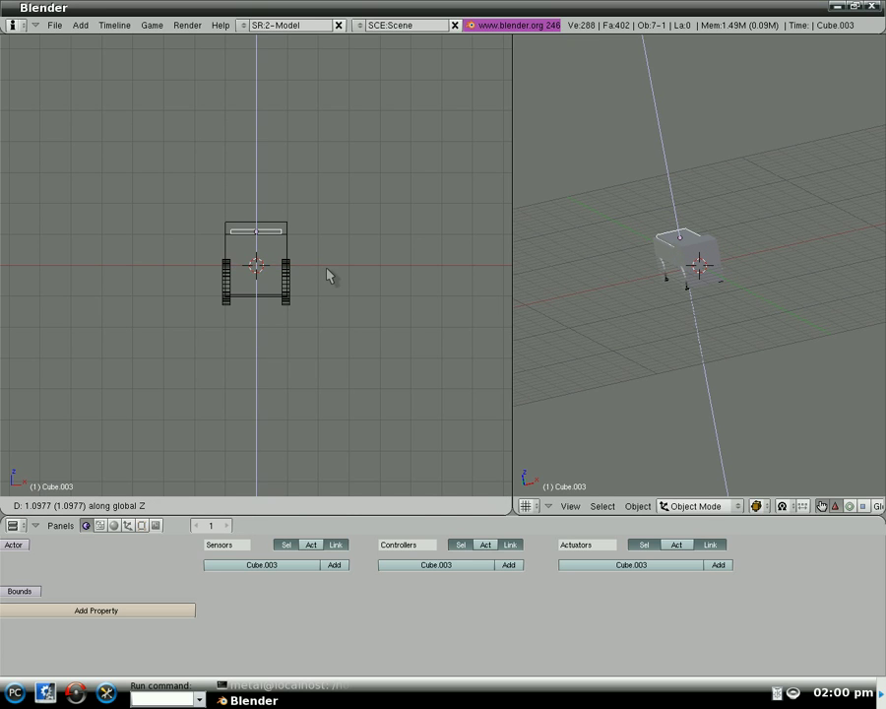
{"action": "left_click", "coordinate": [328, 276]}
- Place the 3D cursor at the thin plate's rear end and move the plate's center there with Center Cursor
{"action": "key", "text": "KP_3"}
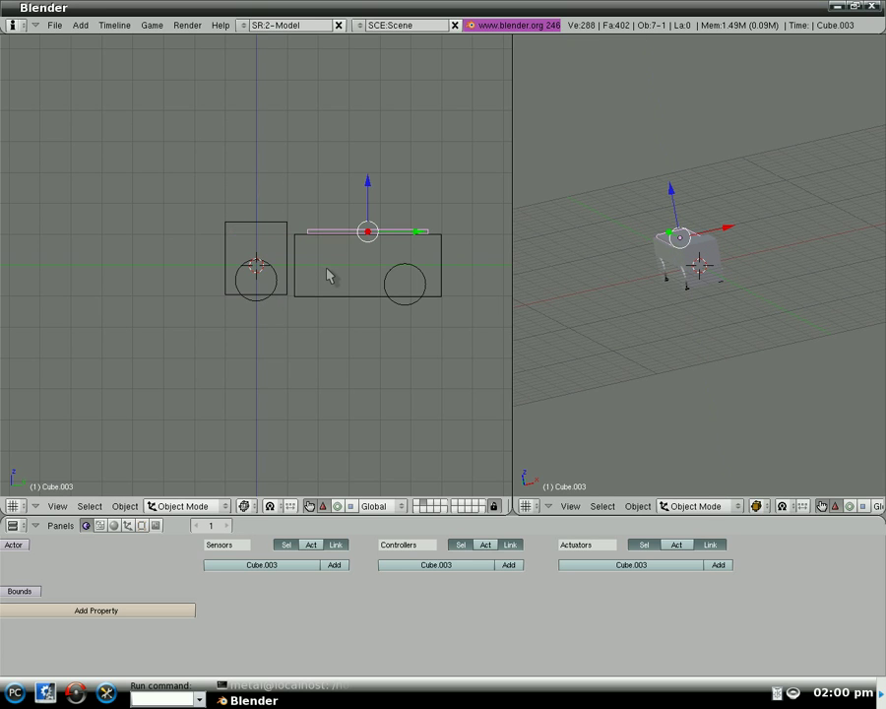
{"action": "left_click_drag", "start_coordinate": [431, 244], "coordinate": [438, 240]}
{"action": "left_click", "coordinate": [422, 267]}
{"action": "right_click", "coordinate": [439, 234]}
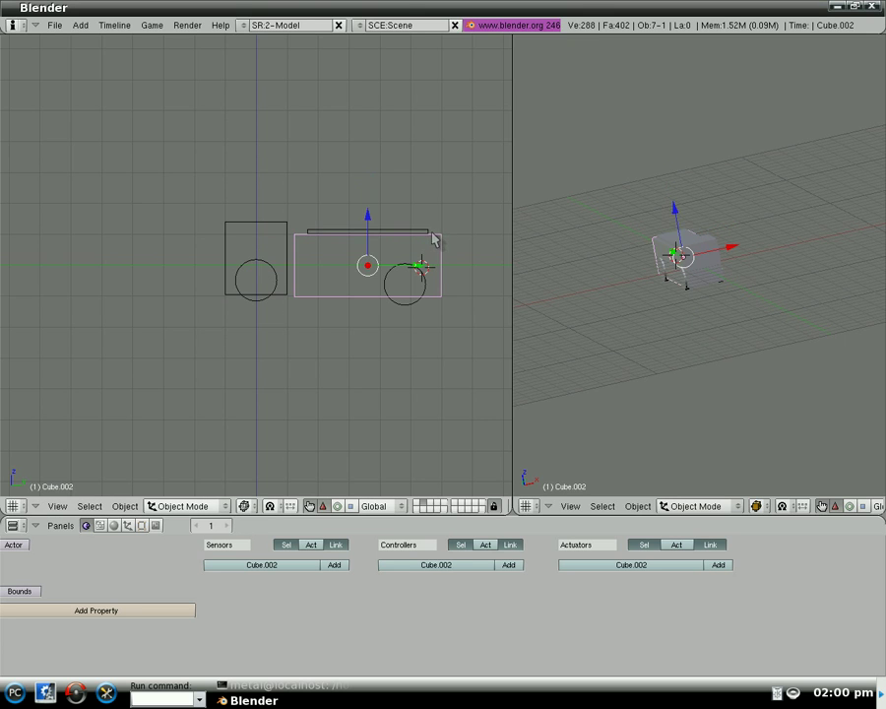
{"action": "right_click", "coordinate": [408, 232]}
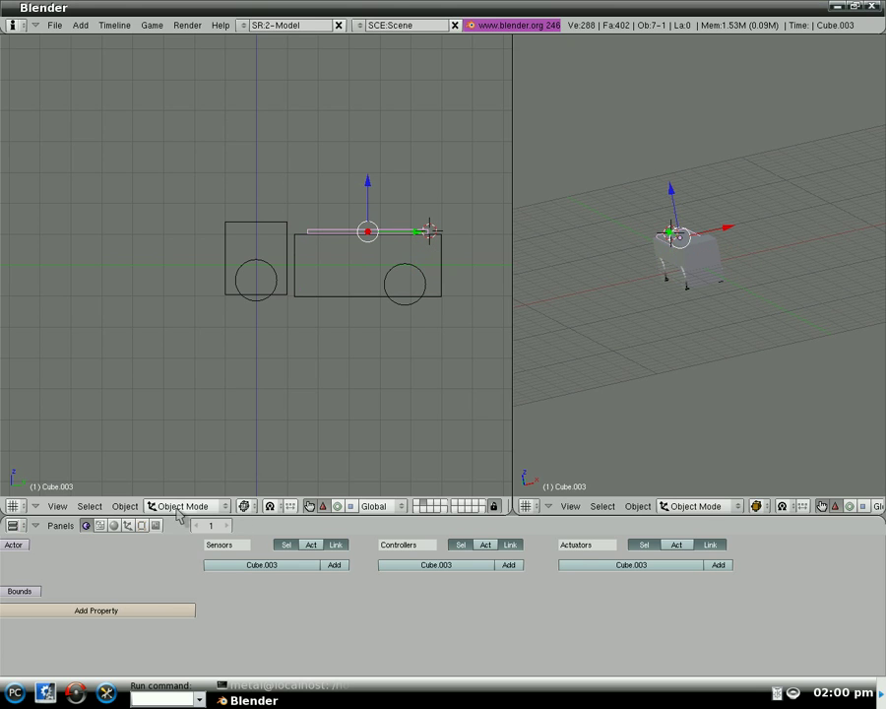
{"action": "left_click", "coordinate": [141, 525]}
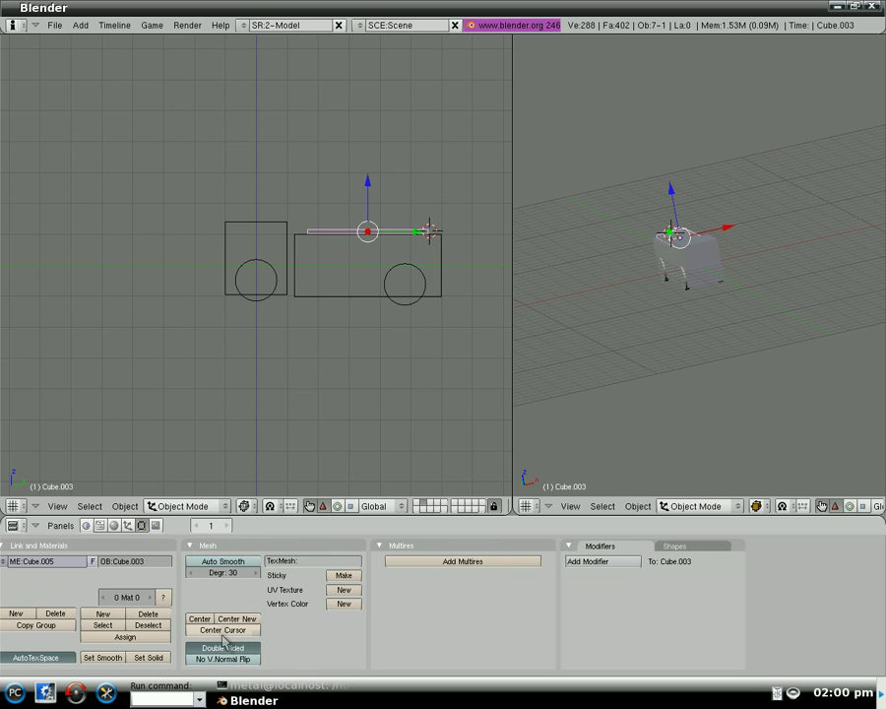
{"action": "left_click", "coordinate": [226, 630]}
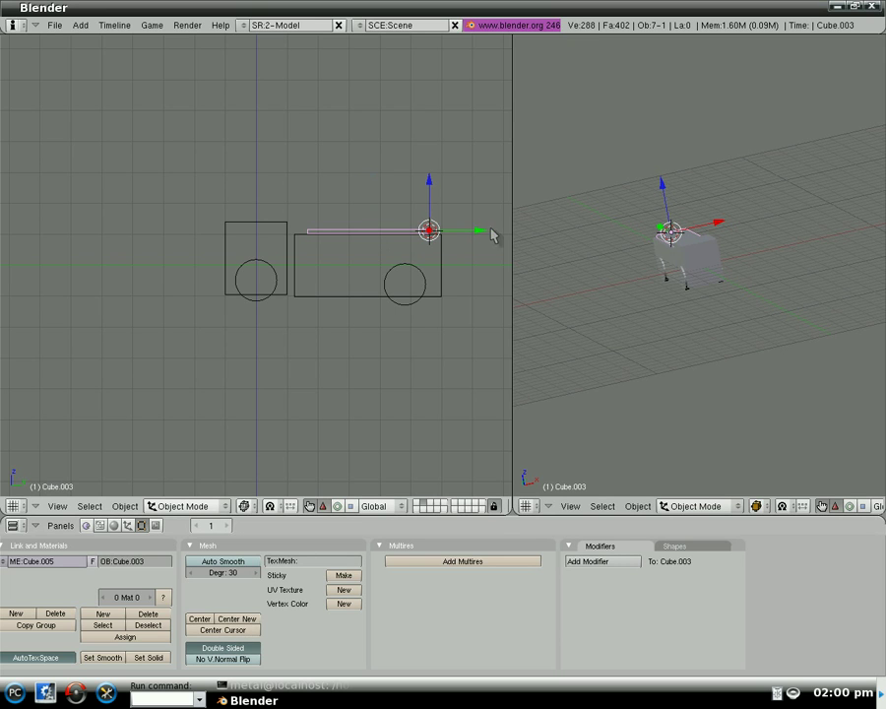
- Tilt the plate up about 17° around its rear pivot in side view, and swing it sideways in top view
{"action": "key", "text": "r"}
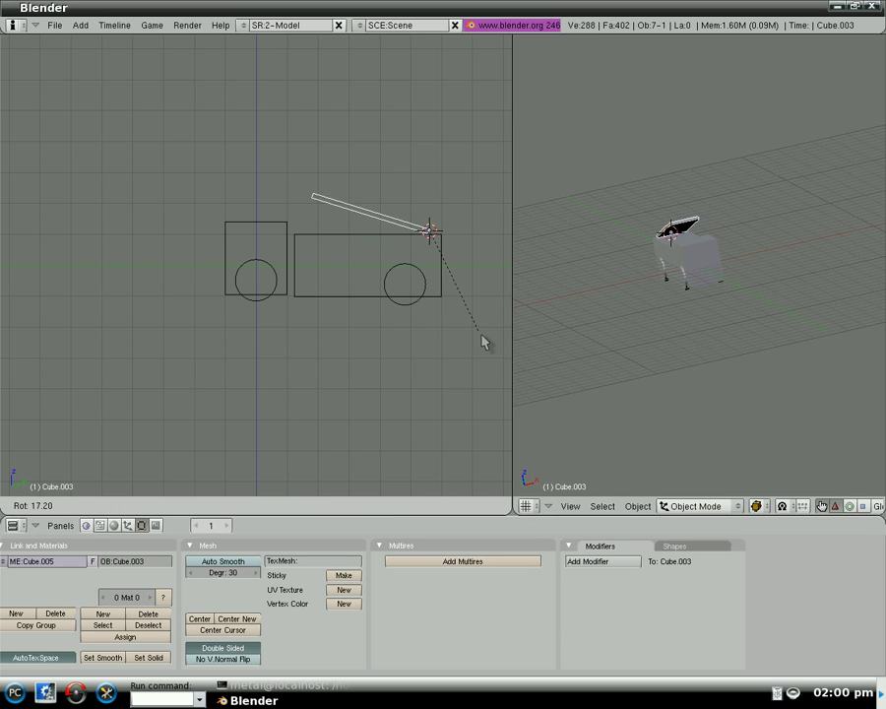
{"action": "left_click", "coordinate": [483, 340]}
{"action": "key", "text": "KP_7"}
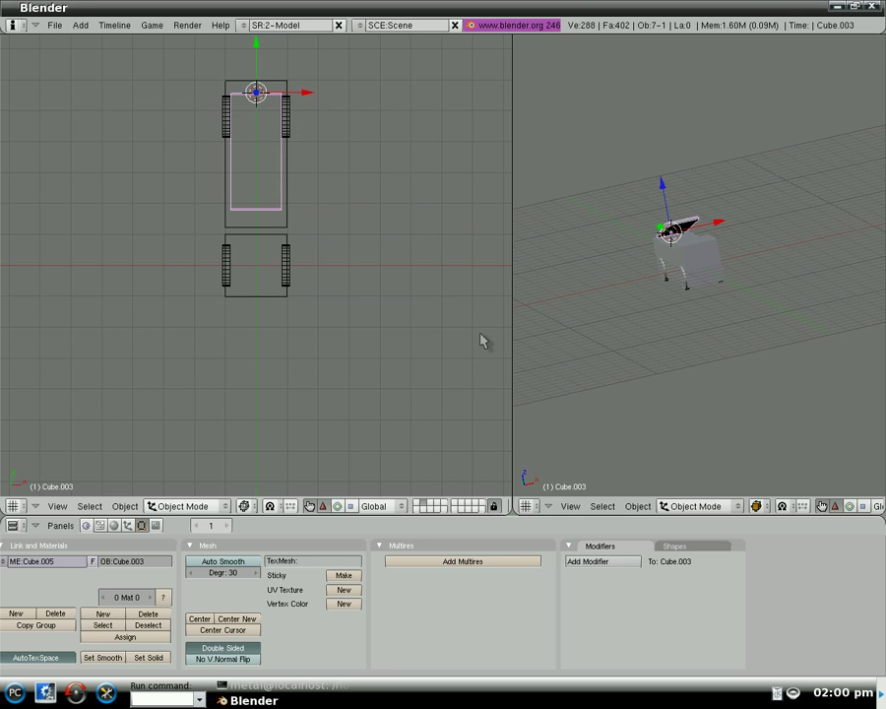
{"action": "key", "text": "r"}
{"action": "left_click", "coordinate": [311, 343]}
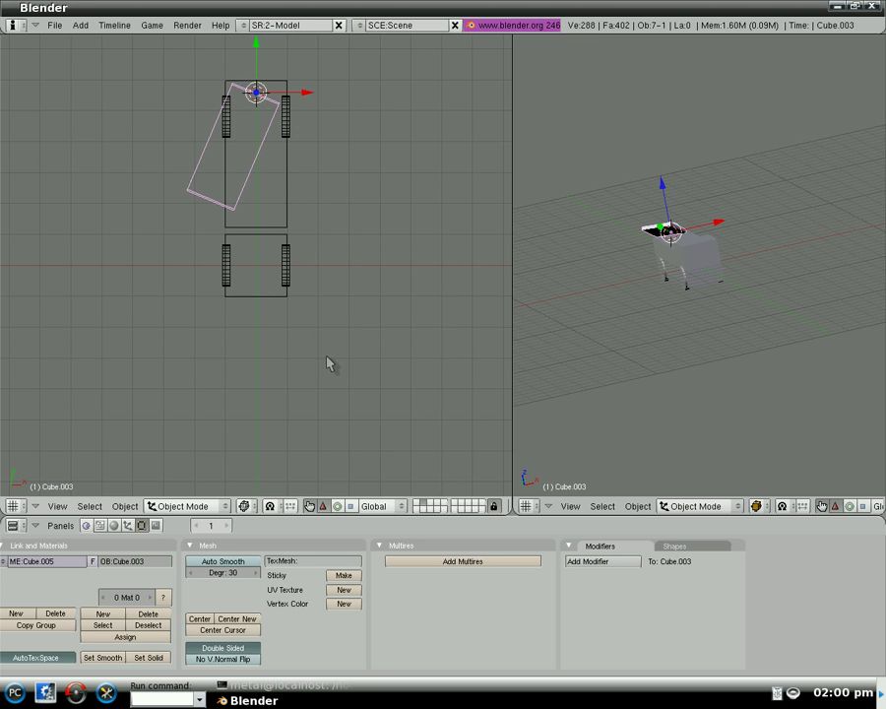
- Add a new material to the front cab box and set its color to pure red, R 1, G 0, B 0
{"action": "middle_click_drag", "start_coordinate": [379, 320], "coordinate": [416, 374], "text": "shift"}
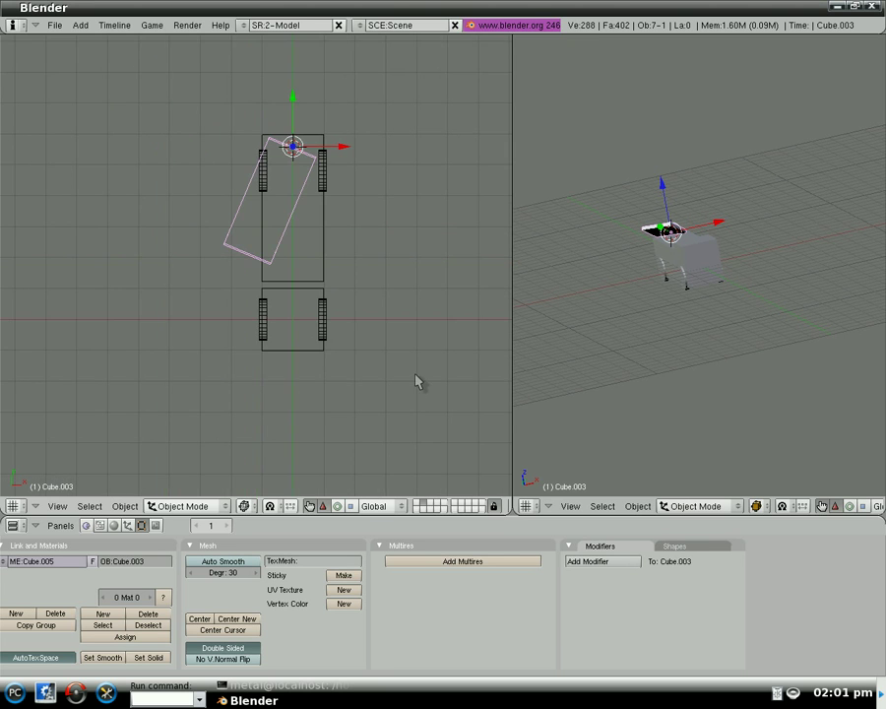
{"action": "right_click", "coordinate": [315, 301], "text": "shift"}
{"action": "right_click", "coordinate": [300, 305], "text": "shift"}
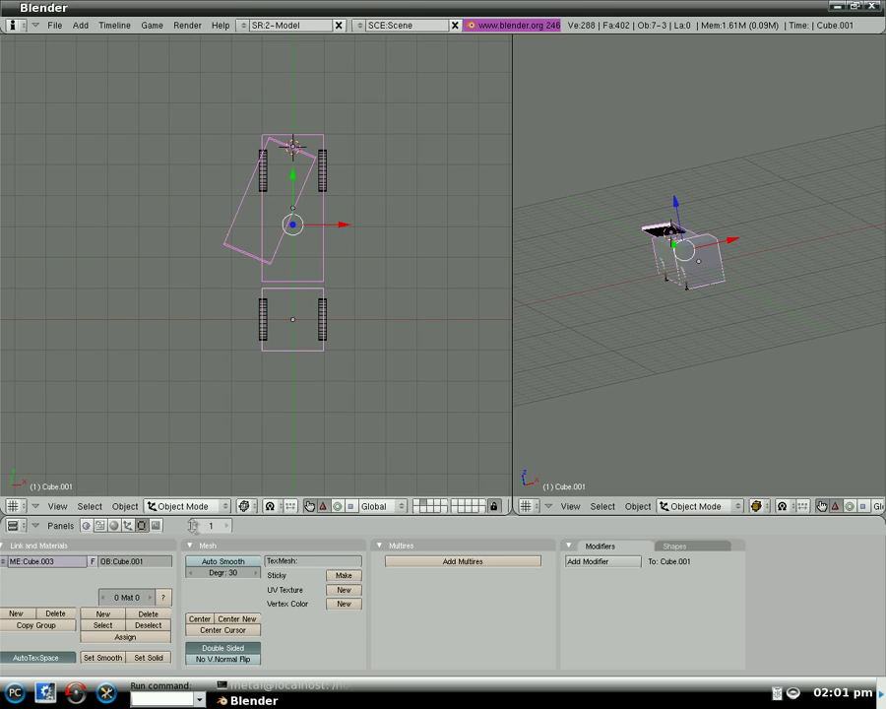
{"action": "left_click", "coordinate": [113, 525]}
{"action": "left_click", "coordinate": [217, 574]}
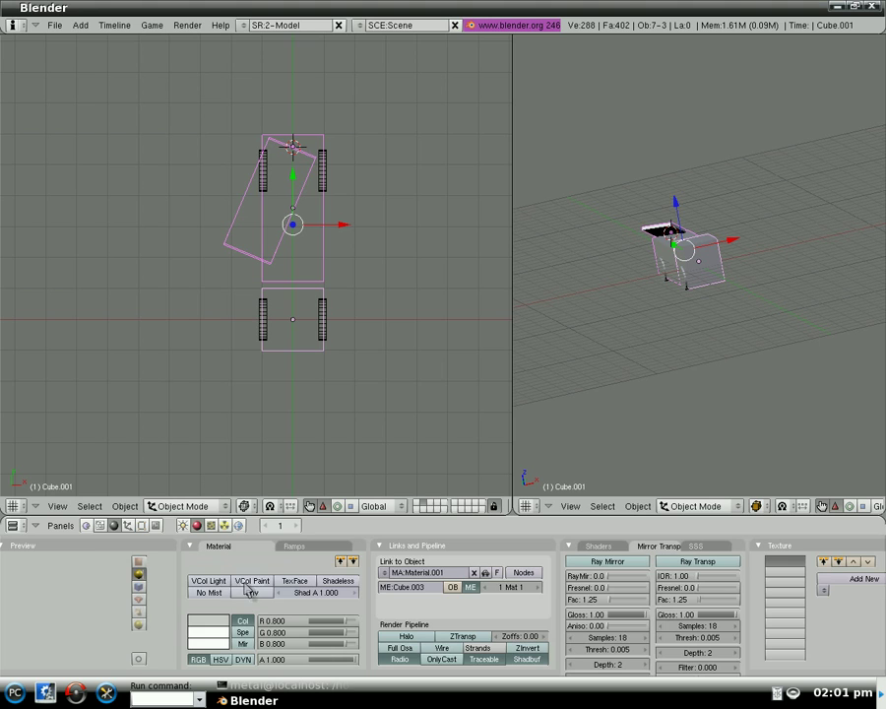
{"action": "left_click", "coordinate": [210, 623]}
{"action": "left_click_drag", "start_coordinate": [243, 548], "coordinate": [336, 475]}
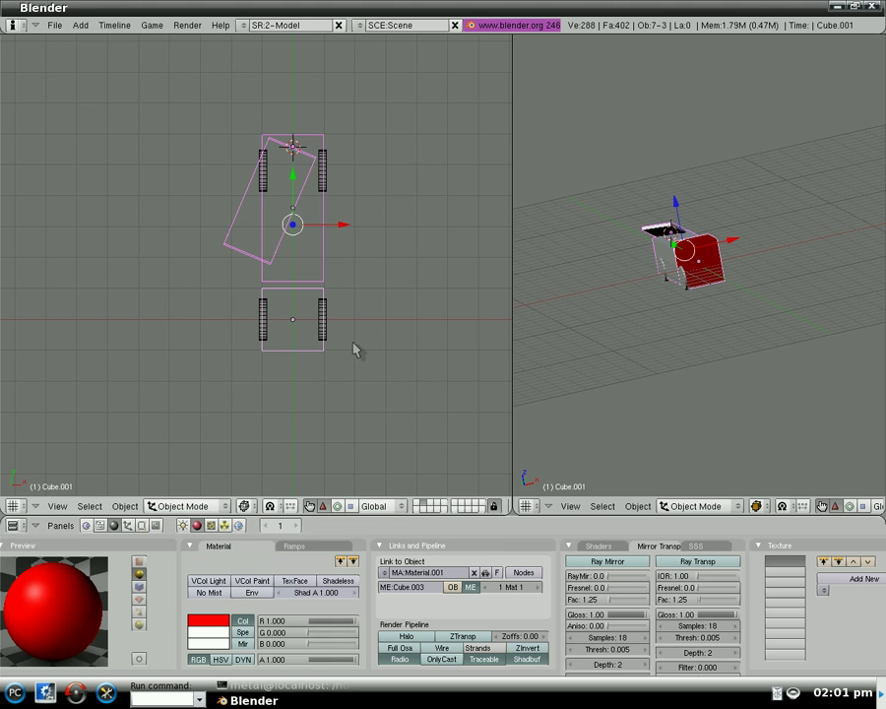
- Assign the existing red material, Material.001, to the truck's long rear box
{"action": "right_click", "coordinate": [303, 278]}
{"action": "left_click", "coordinate": [195, 573]}
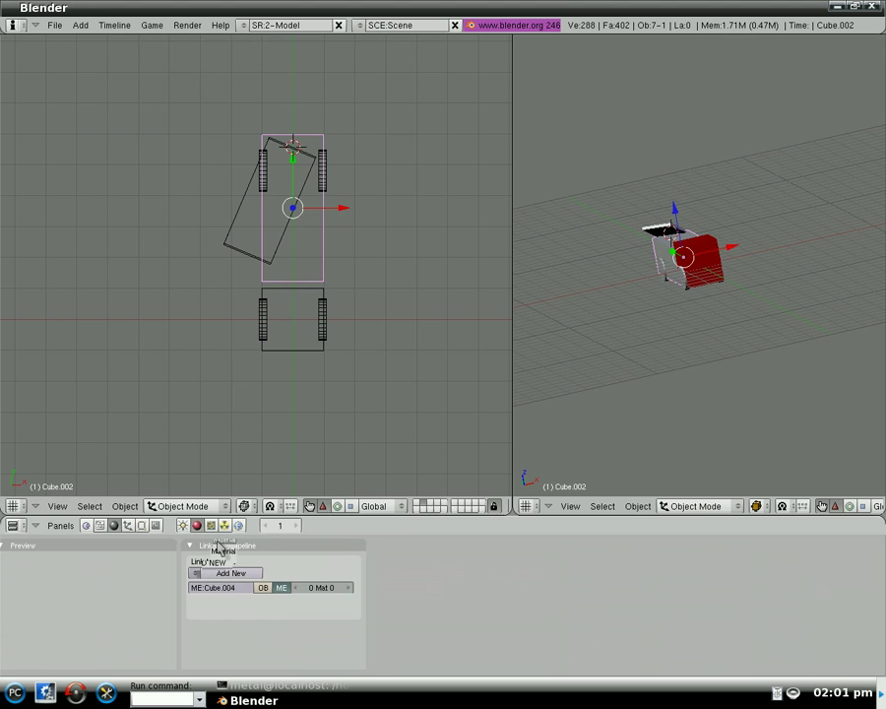
{"action": "left_click", "coordinate": [219, 548]}
- Join all the truck's boxes and wheels with the tilted plate as the active object to form one mesh
{"action": "right_click", "coordinate": [252, 259]}
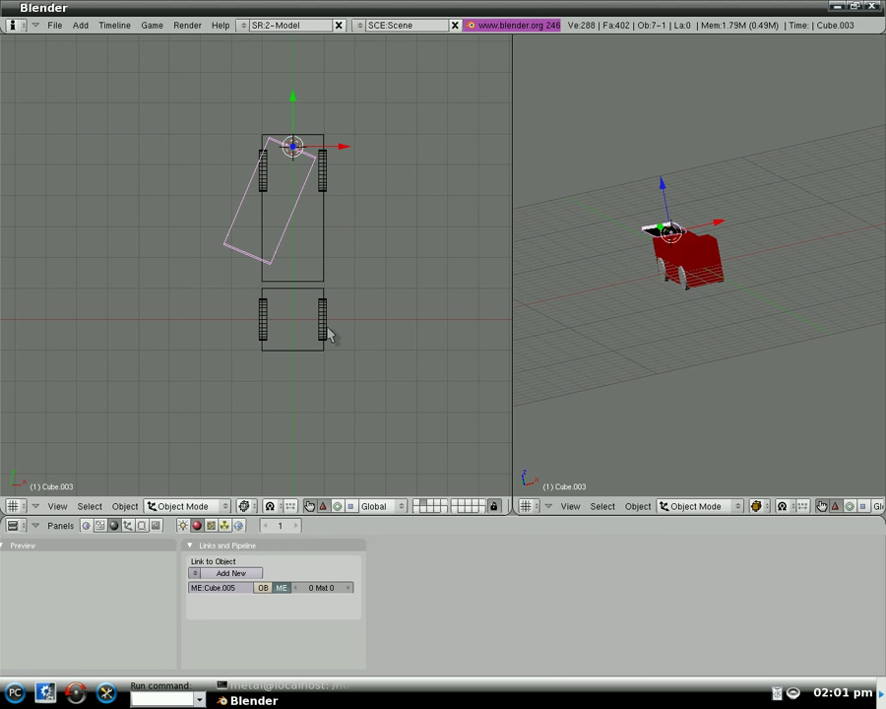
{"action": "middle_click_drag", "start_coordinate": [552, 369], "coordinate": [756, 313]}
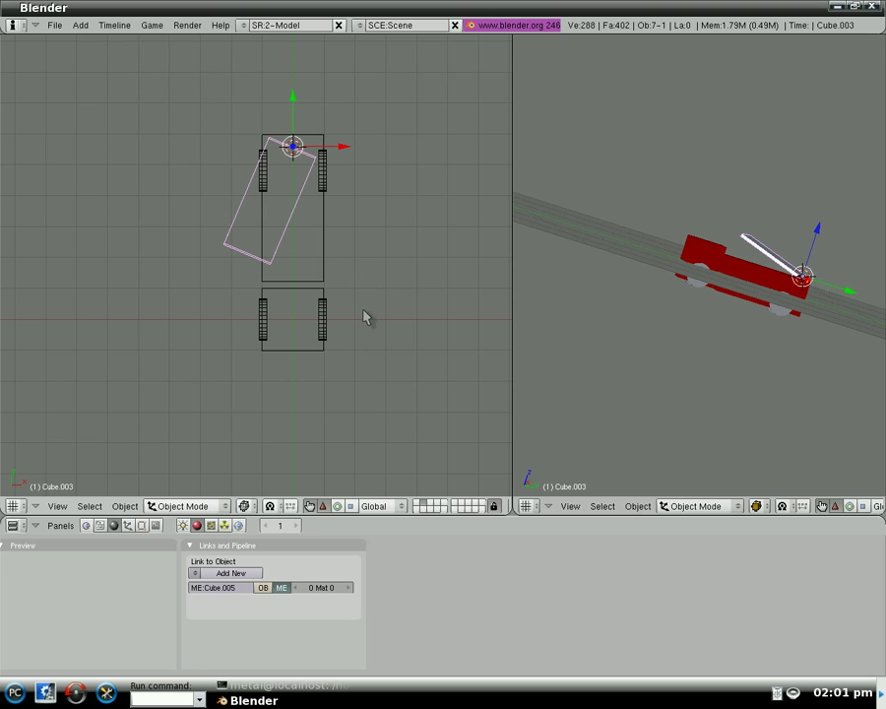
{"action": "key", "text": "a"}
{"action": "left_click", "coordinate": [125, 506]}
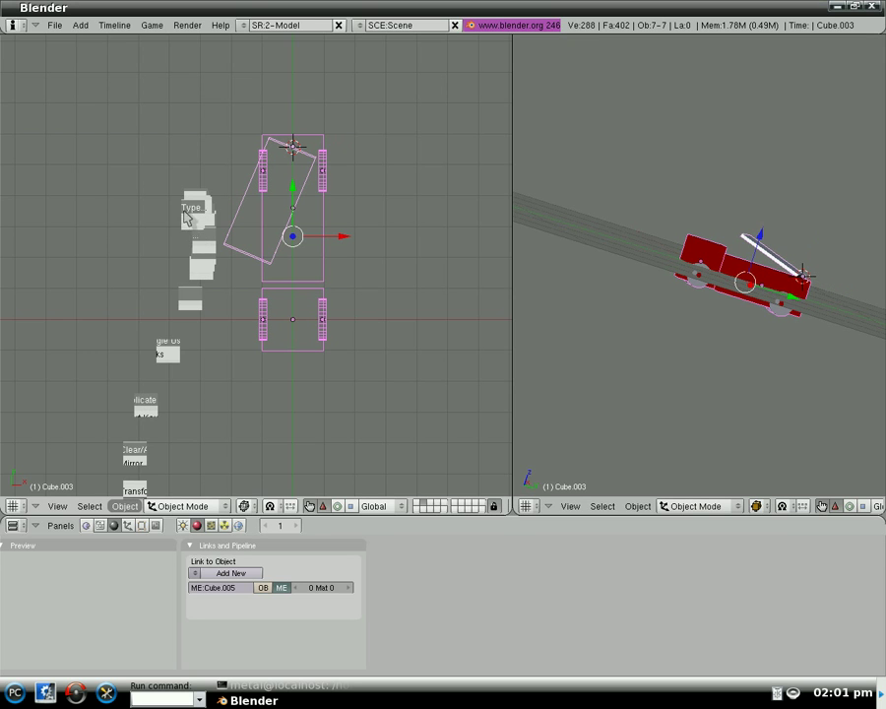
{"action": "left_click", "coordinate": [185, 228]}
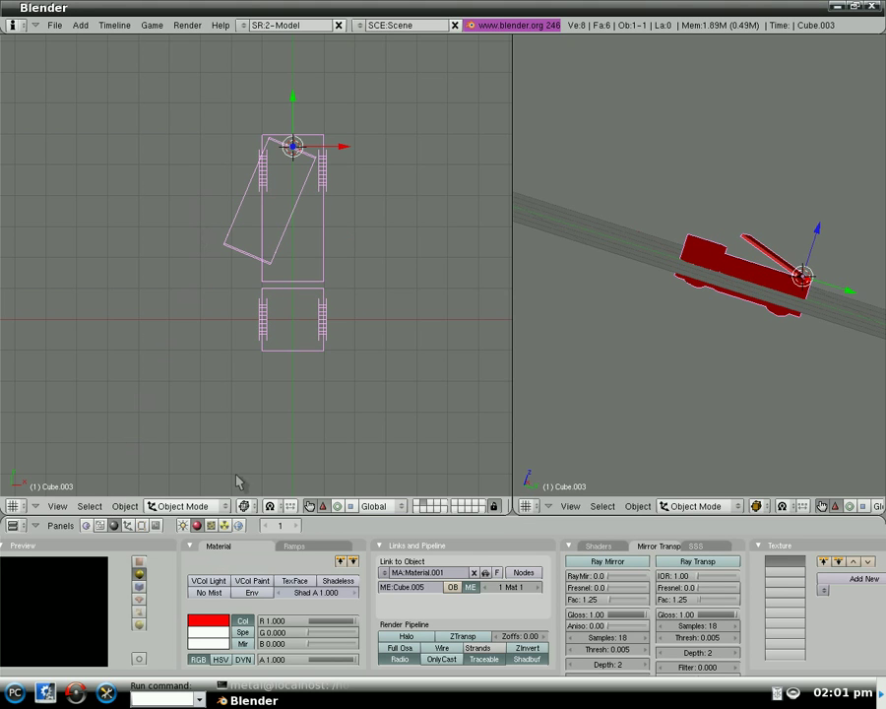
- Transfer the joined truck to the first layer and show that layer with the house
{"action": "key", "text": "m"}
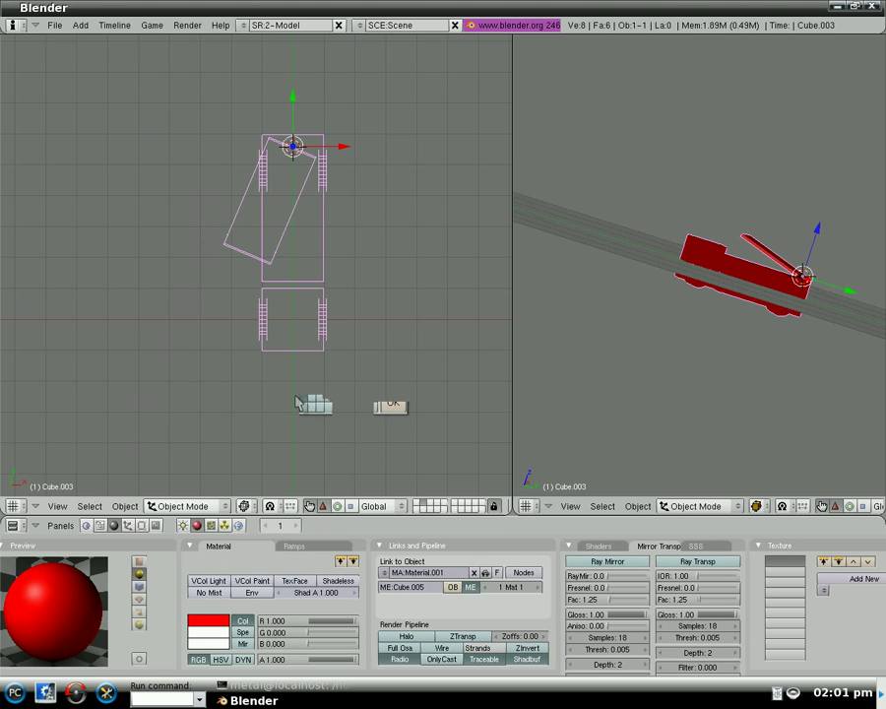
{"action": "left_click", "coordinate": [393, 405]}
{"action": "left_click", "coordinate": [418, 502]}
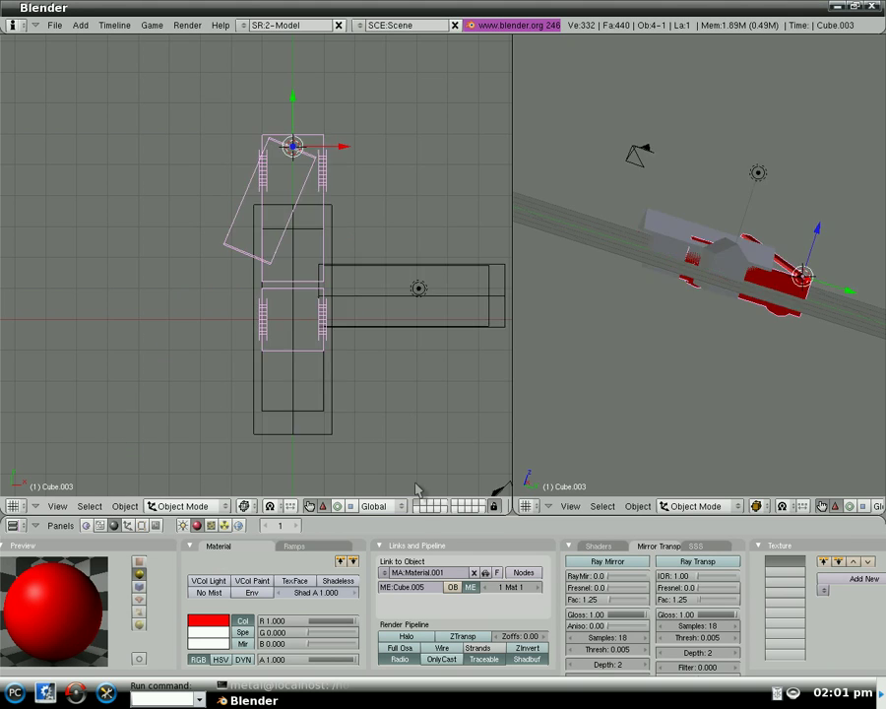
- Scale the truck down to about two-thirds of its size and move it clear of the house along positive Y
{"action": "scroll", "coordinate": [377, 356], "scroll_direction": "down", "scroll_amount": 1}
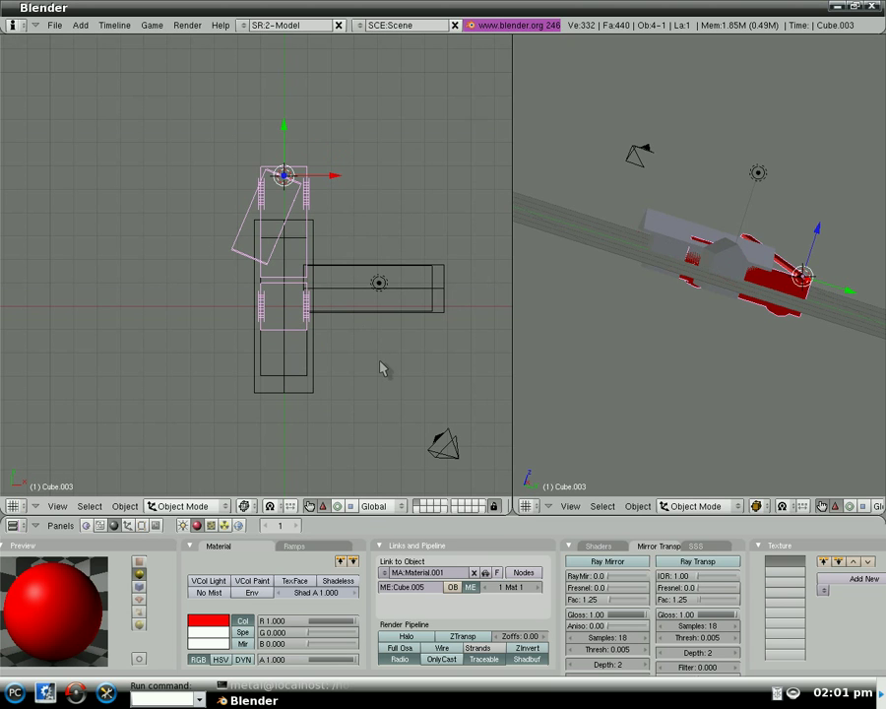
{"action": "key", "text": "s"}
{"action": "left_click", "coordinate": [311, 243]}
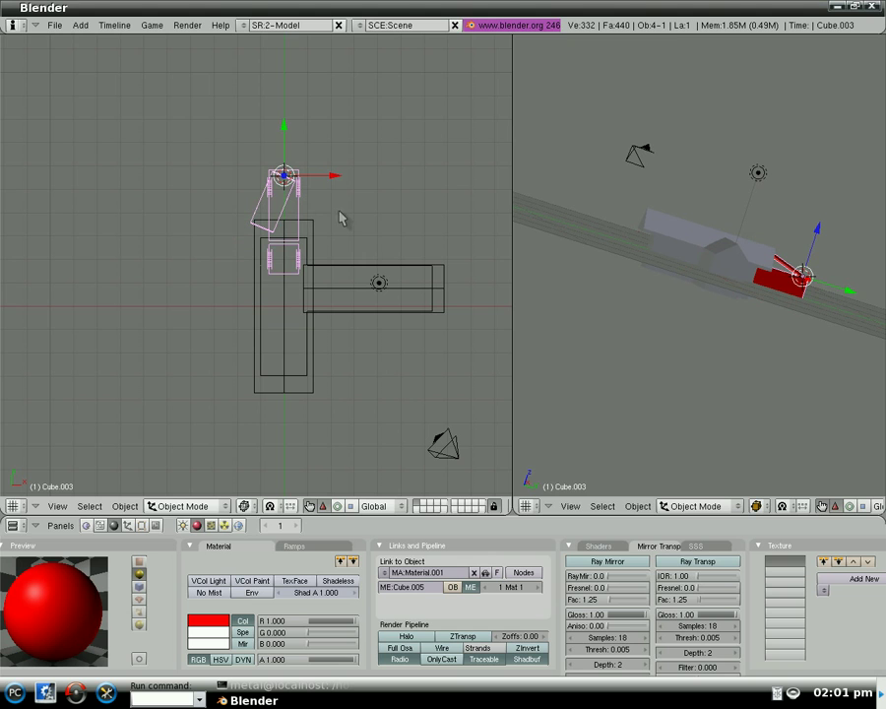
{"action": "key", "text": "g"}
{"action": "left_click", "coordinate": [364, 166]}
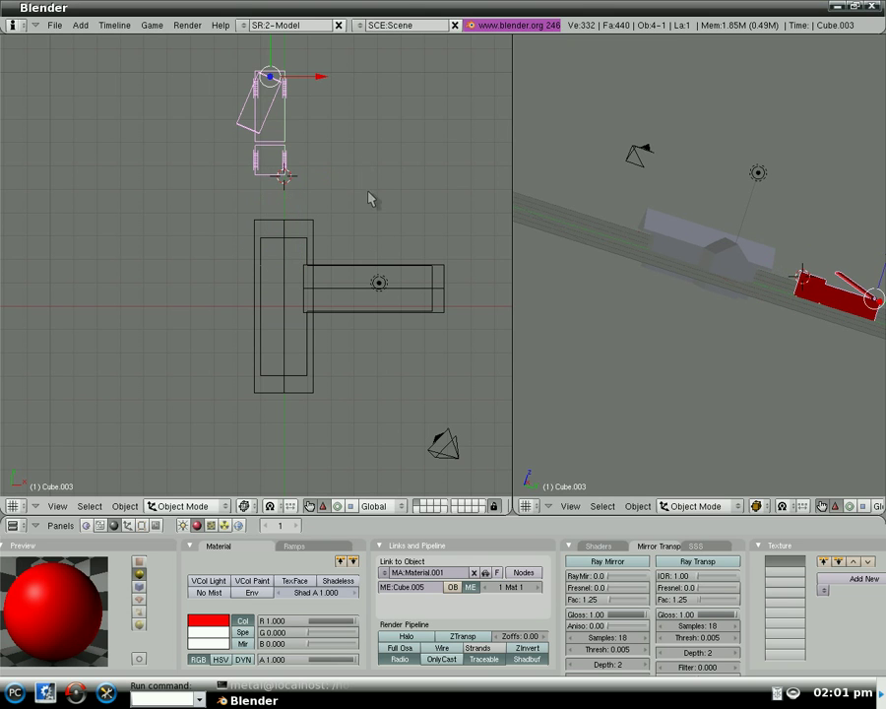
- Rotate the truck about 40° counterclockwise in top view
{"action": "key", "text": "r"}
{"action": "left_click", "coordinate": [417, 117]}
{"action": "middle_click_drag", "start_coordinate": [591, 232], "coordinate": [343, 155]}
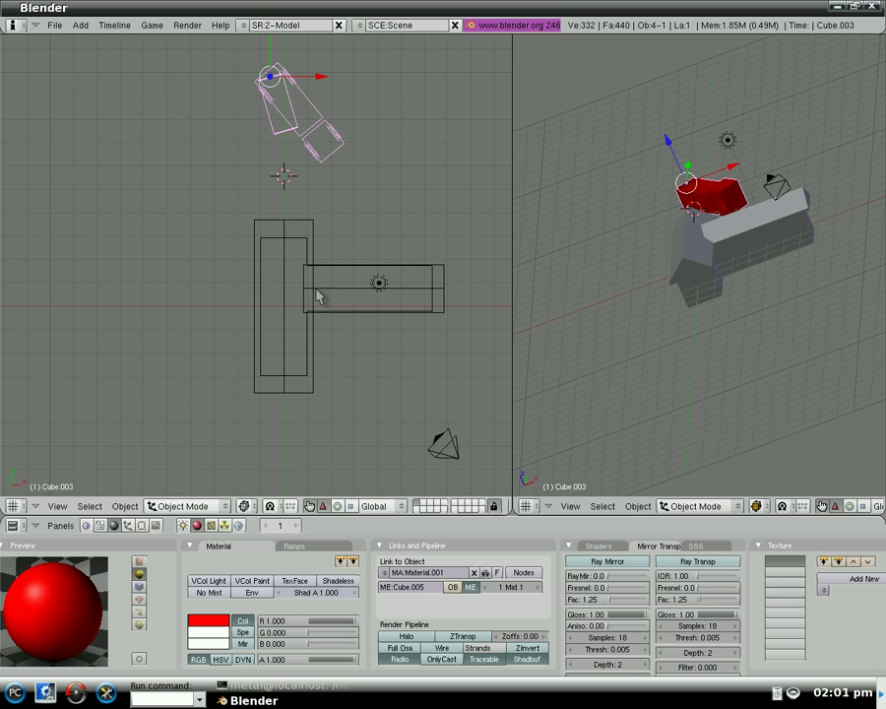
- Add a Keyboard sensor, an AND controller and a Motion actuator to the truck's game logic
{"action": "left_click", "coordinate": [86, 525]}
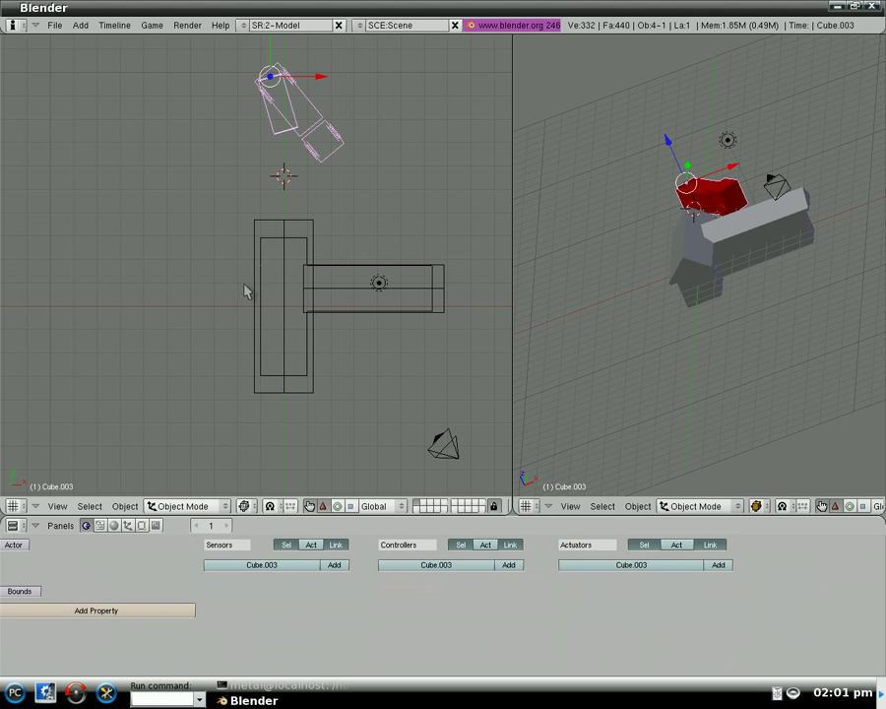
{"action": "left_click", "coordinate": [334, 566]}
{"action": "left_click", "coordinate": [508, 565]}
{"action": "left_click", "coordinate": [720, 566]}
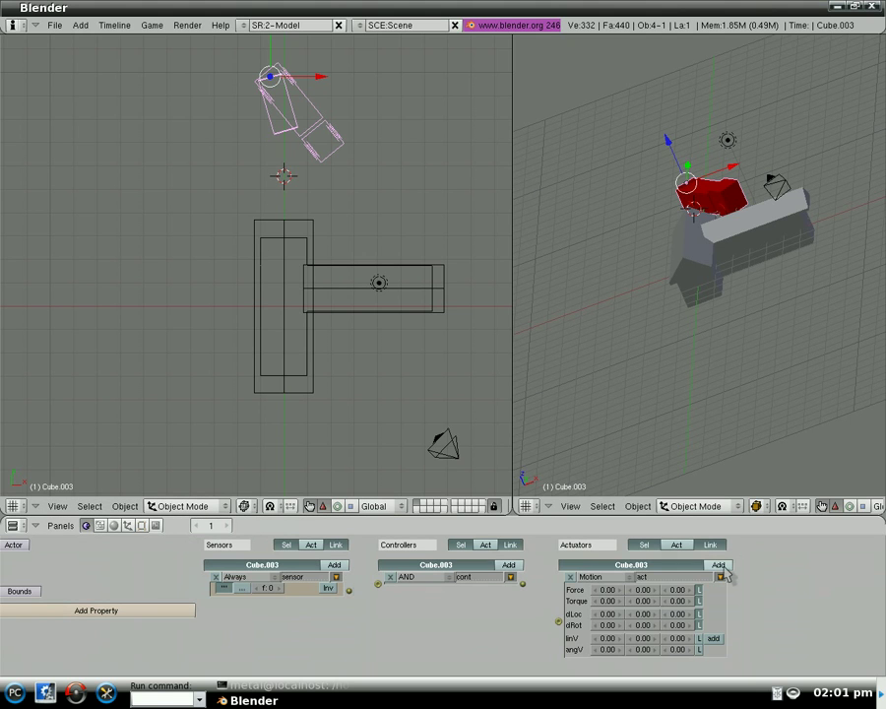
{"action": "left_click", "coordinate": [254, 559]}
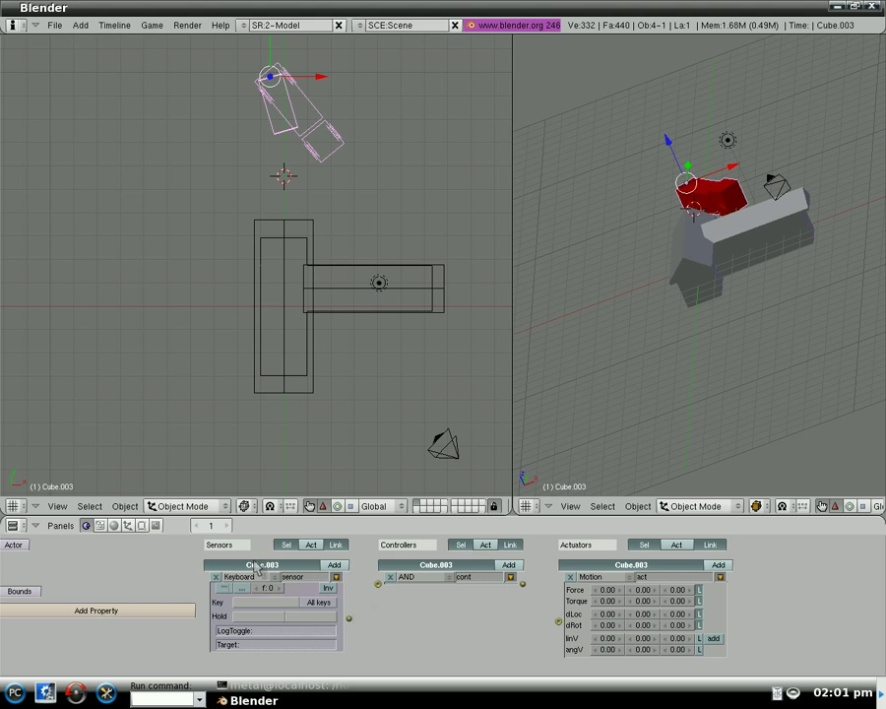
- Assign the up arrow key to the sensor, link it through the controller to the Motion actuator, and set Y dLoc to 0.10
{"action": "left_click", "coordinate": [266, 602]}
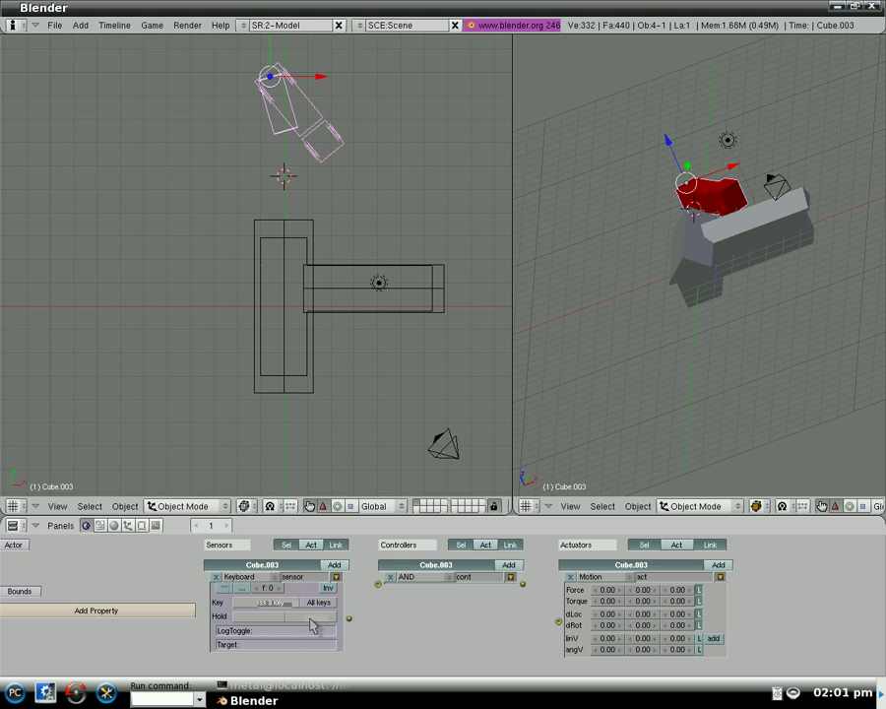
{"action": "key", "text": "Up"}
{"action": "left_click_drag", "start_coordinate": [350, 619], "coordinate": [378, 585]}
{"action": "left_click_drag", "start_coordinate": [523, 584], "coordinate": [559, 621]}
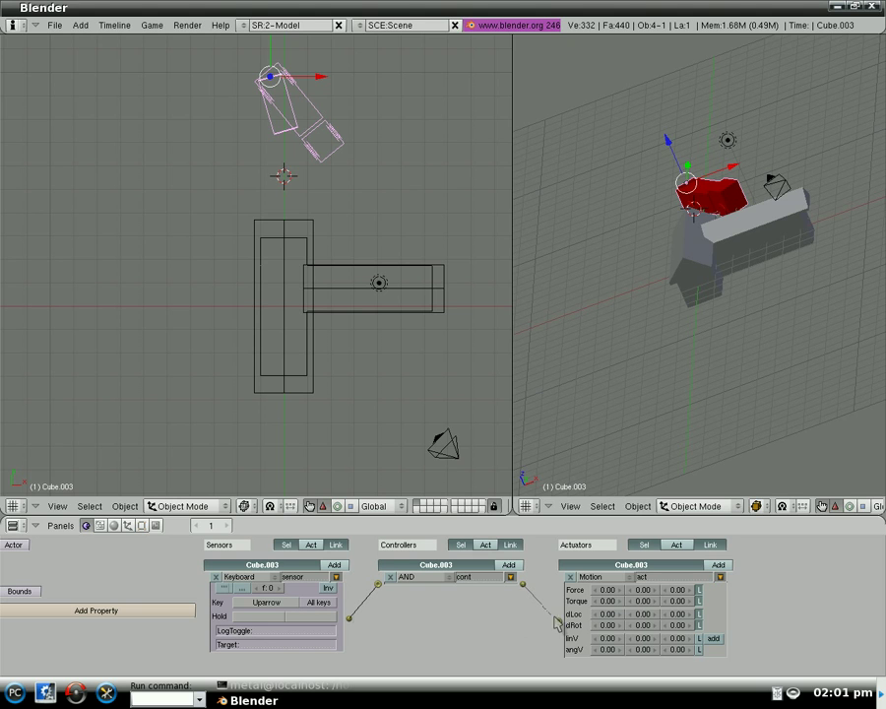
{"action": "left_click", "coordinate": [655, 615]}
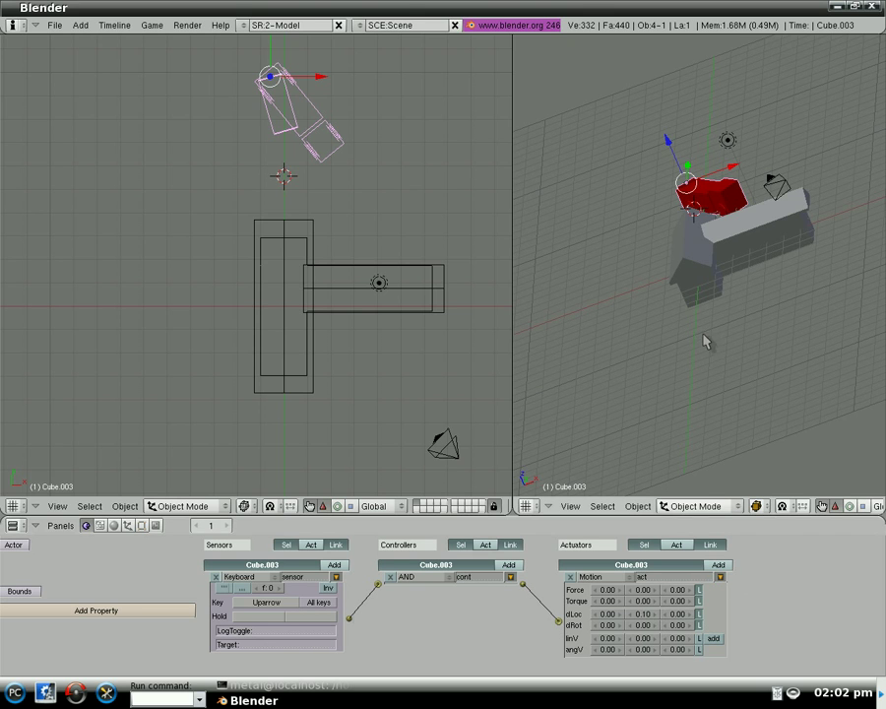
- Run the game and test the truck's movement with the up arrow key
{"action": "key", "text": "p"}
{"action": "key", "text": "Up"}
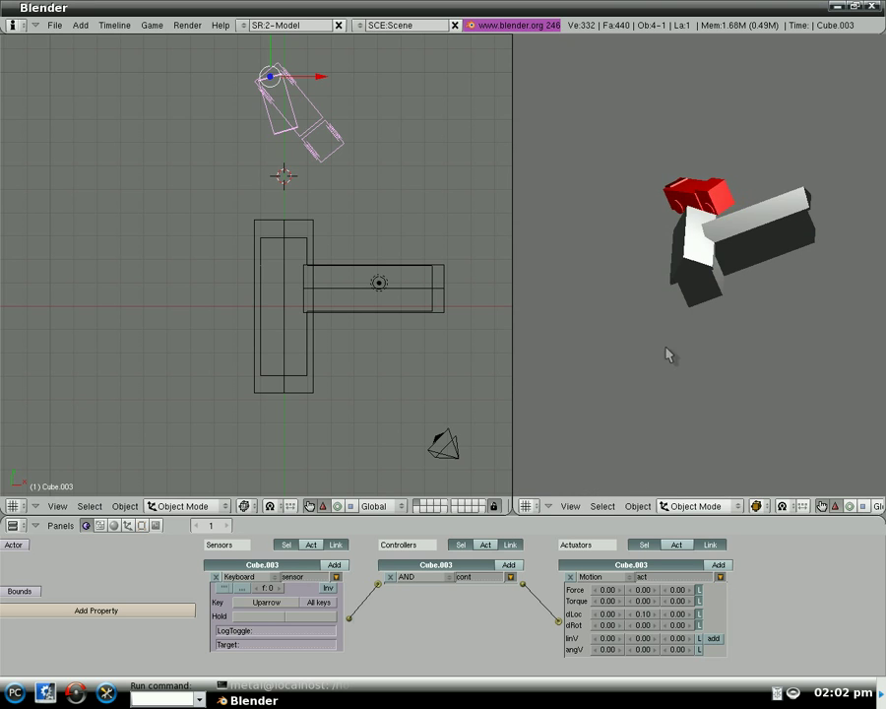
{"action": "key", "text": "Escape"}
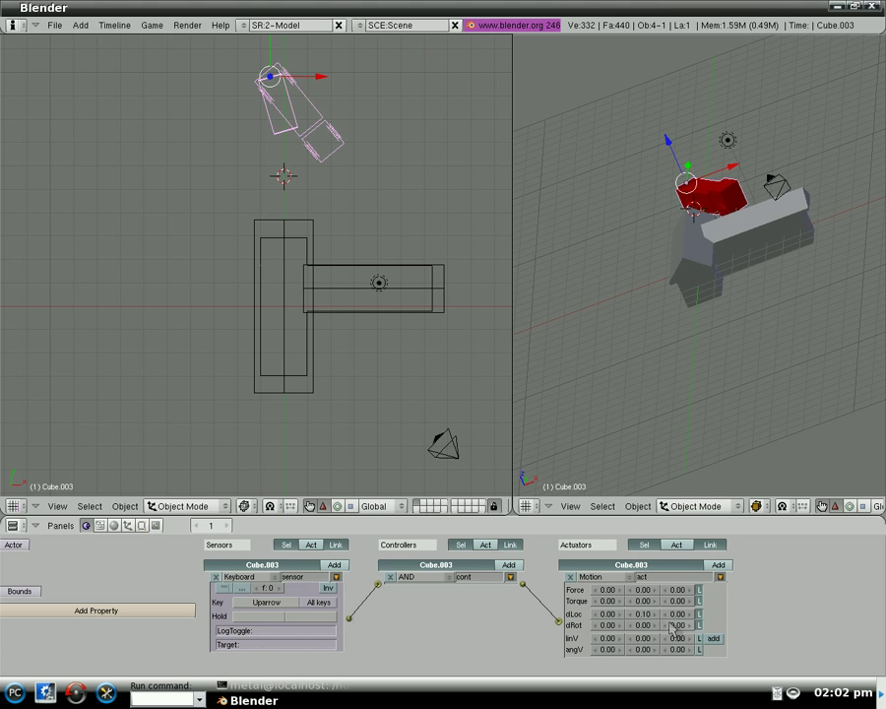
- Set the Motion actuator's Y dLoc to -0.10 and test-run the game in a maximized 3D view
{"action": "left_click", "coordinate": [632, 617]}
{"action": "left_click", "coordinate": [632, 618]}
{"action": "key", "text": "ctrl+Up"}
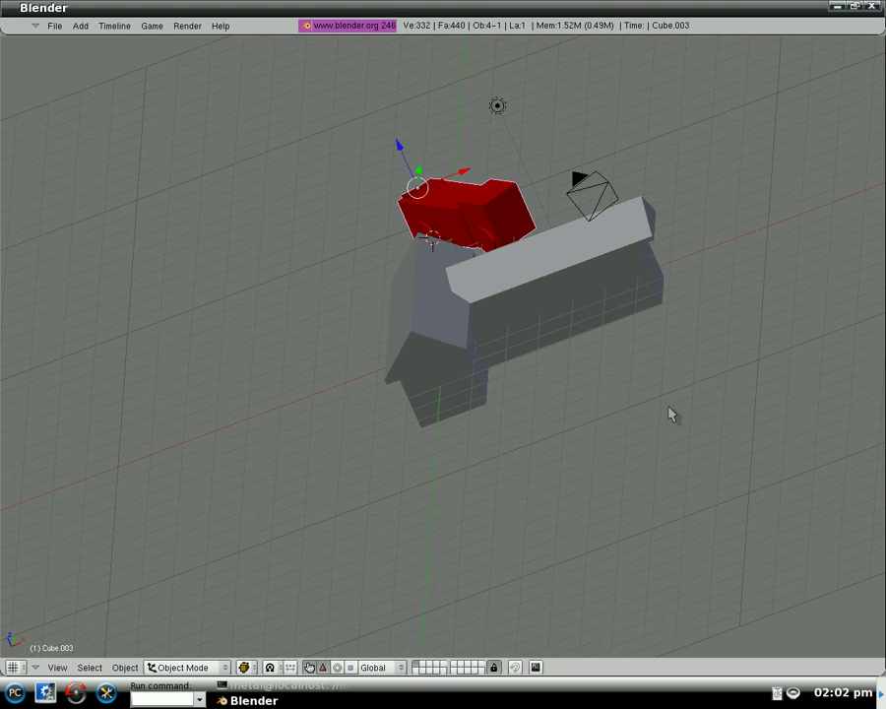
{"action": "key", "text": "p"}
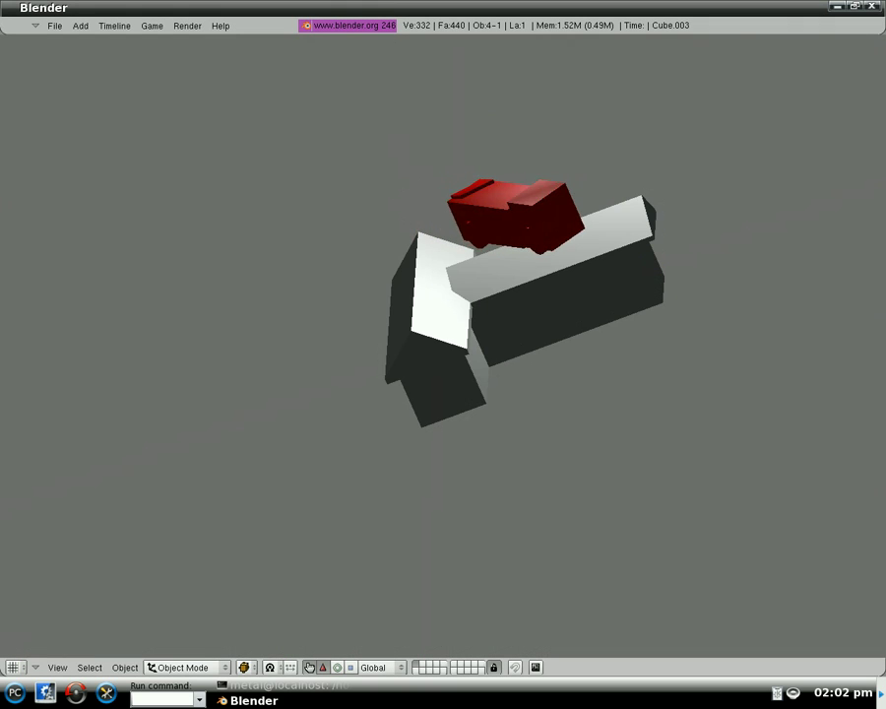
{"action": "key", "text": "Escape"}
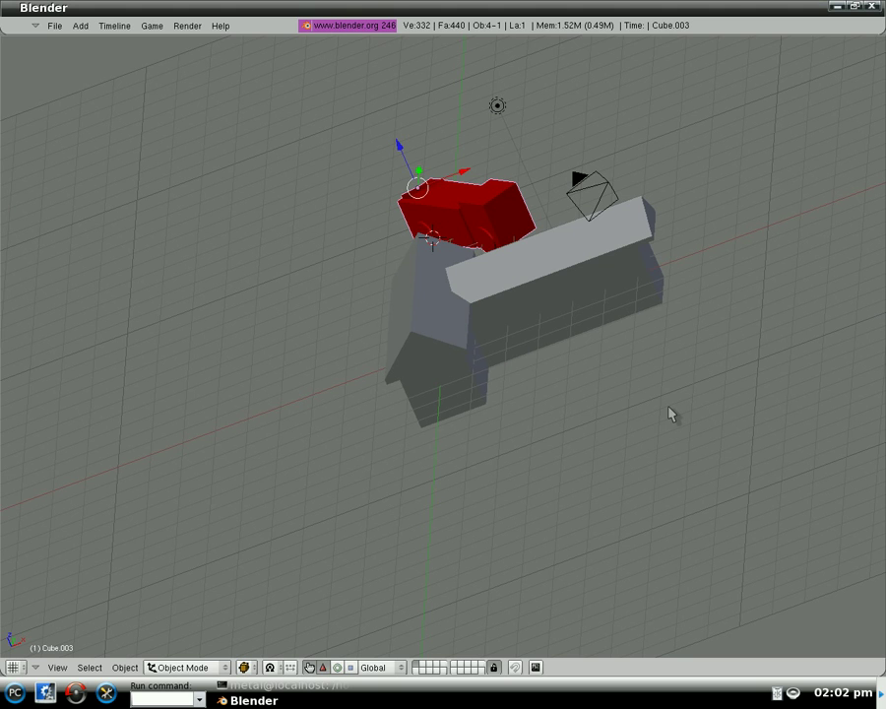
{"action": "key", "text": "ctrl+Up"}
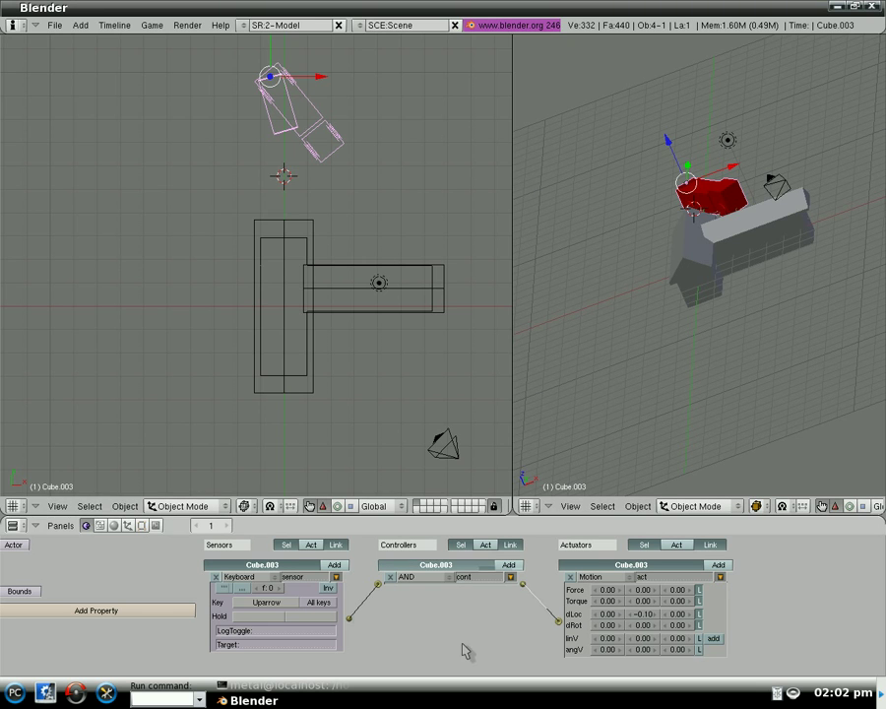
- Move the truck in top view to the negative X side of the house
{"action": "key", "text": "g"}
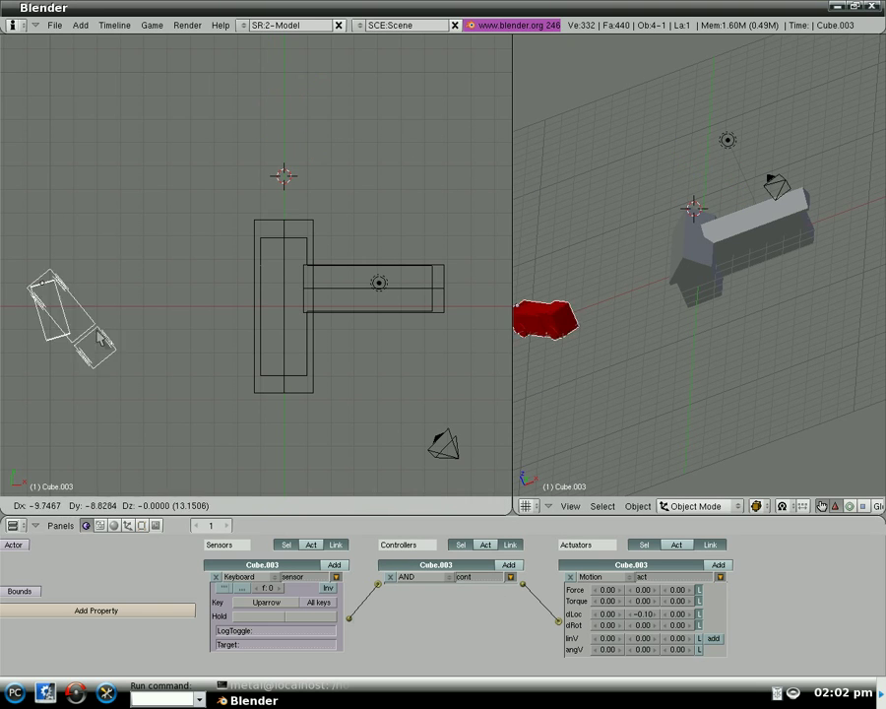
{"action": "left_click", "coordinate": [199, 216]}
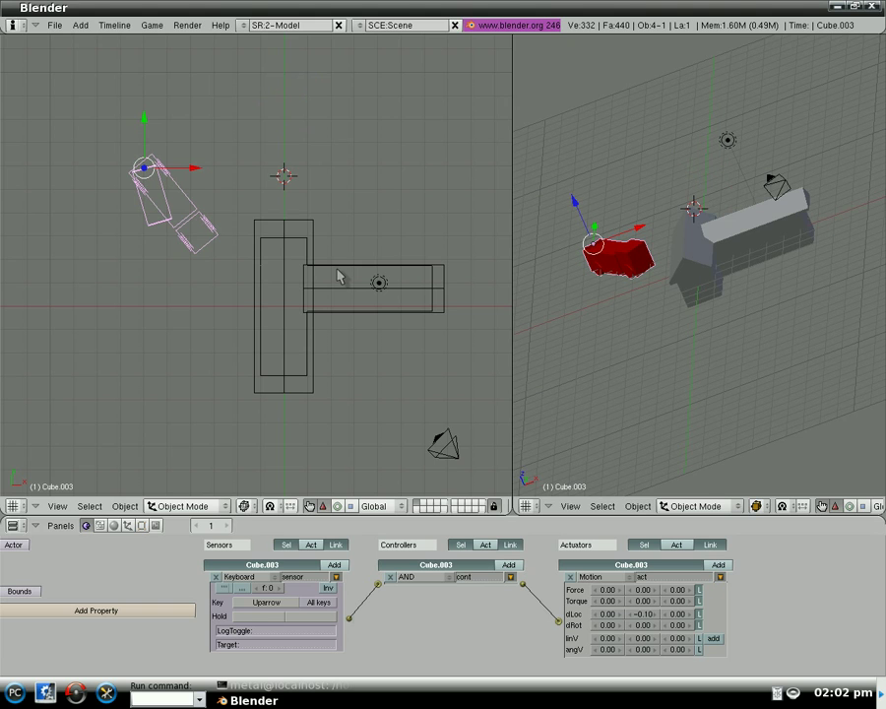